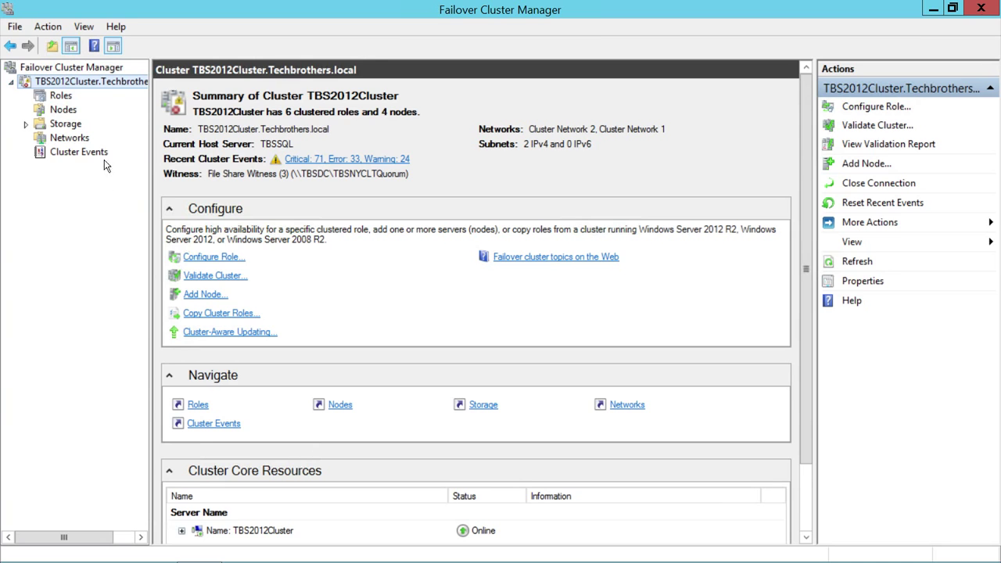
Review the cluster's roles and nodes, and return to the summary of TBS2012Cluster.
{"action": "left_click", "coordinate": [61, 95]}
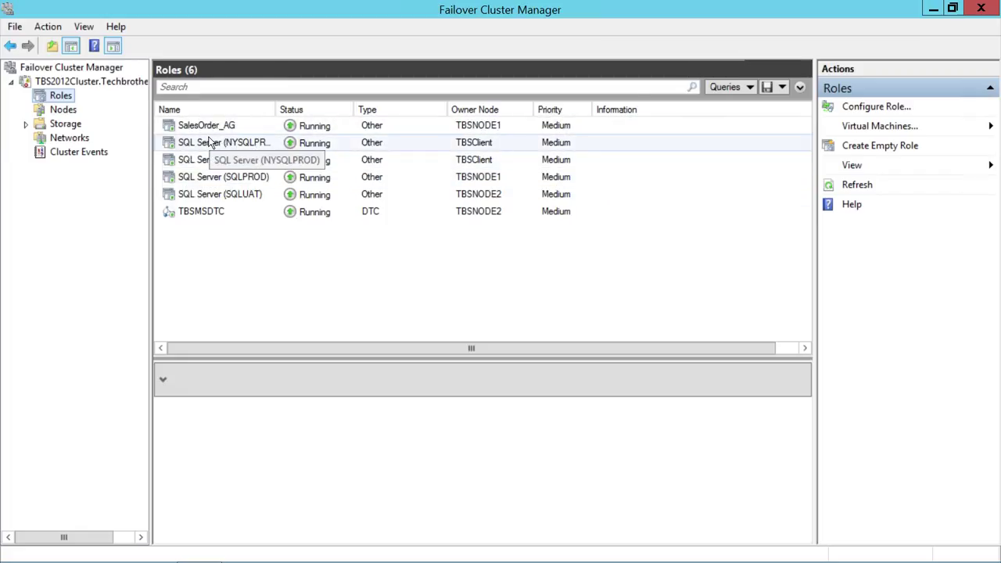
{"action": "left_click", "coordinate": [66, 112]}
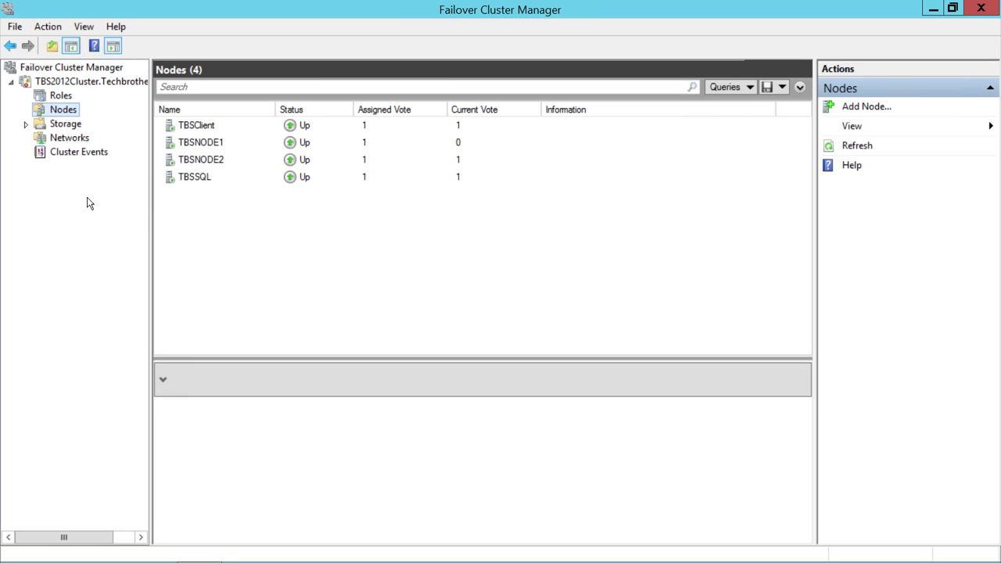
{"action": "left_click", "coordinate": [88, 81]}
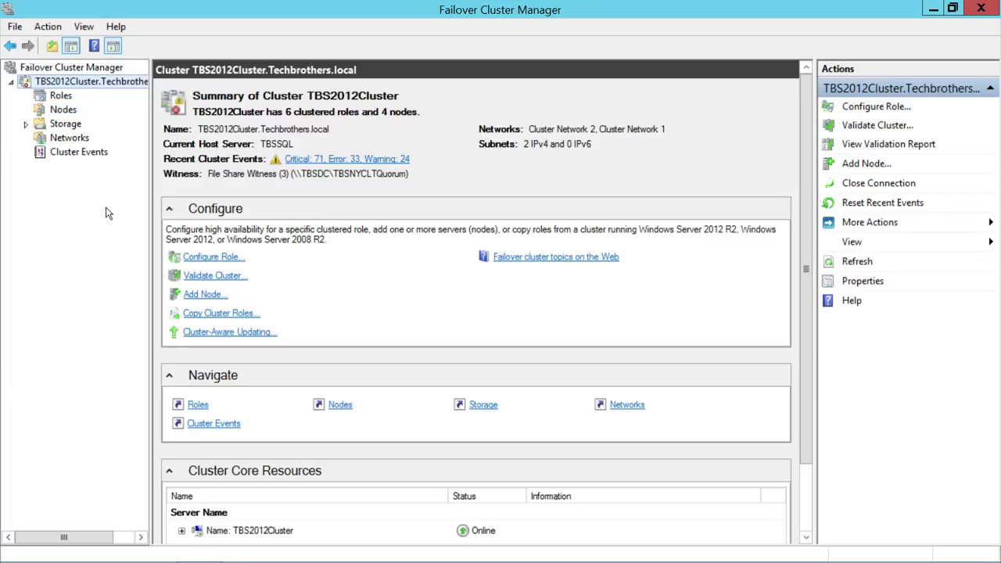
Open Cluster-Aware Updating for TBS2012Cluster and maximize its window.
{"action": "right_click", "coordinate": [85, 86]}
{"action": "mouse_move", "coordinate": [187, 211]}
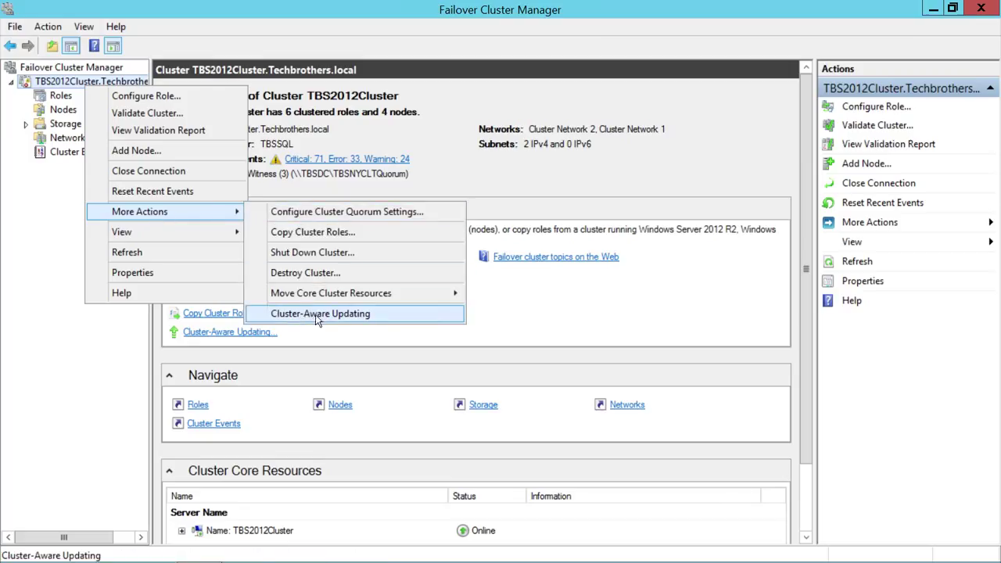
{"action": "left_click", "coordinate": [899, 222]}
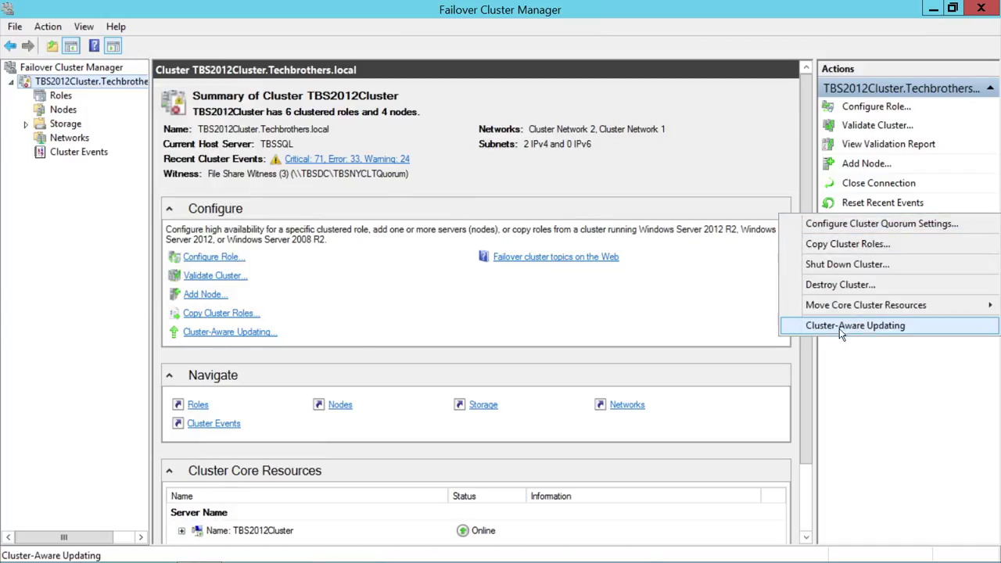
{"action": "left_click", "coordinate": [852, 327]}
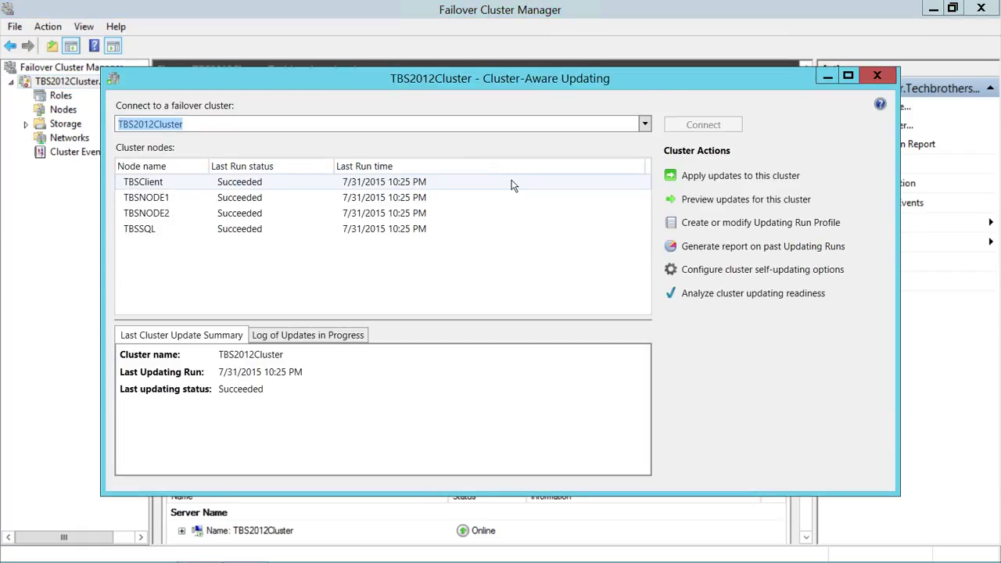
{"action": "left_click", "coordinate": [848, 75]}
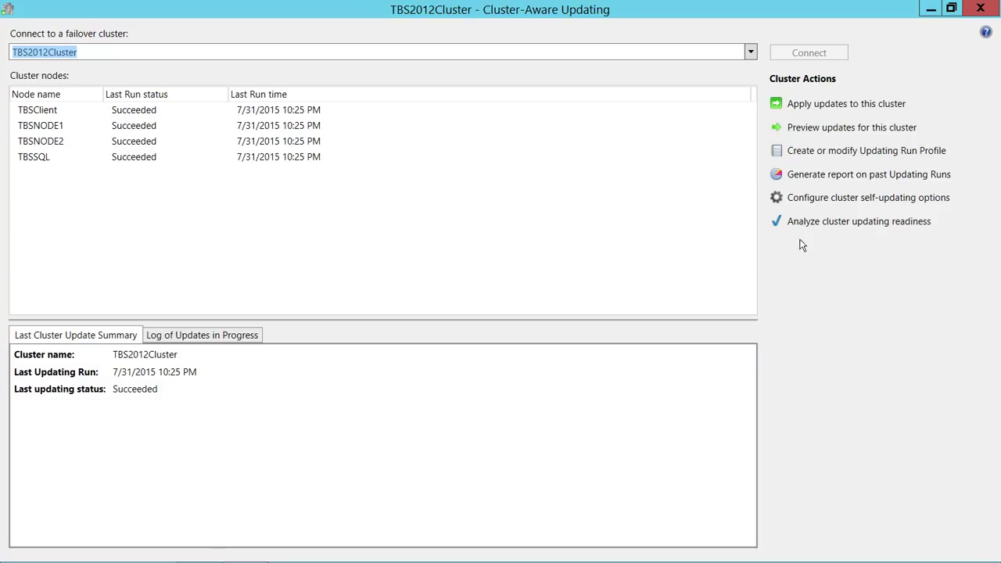
Try to analyze the cluster's updating readiness and inspect the machine proxy rule, and close the Cluster-Aware Updating program.
{"action": "left_click", "coordinate": [865, 225]}
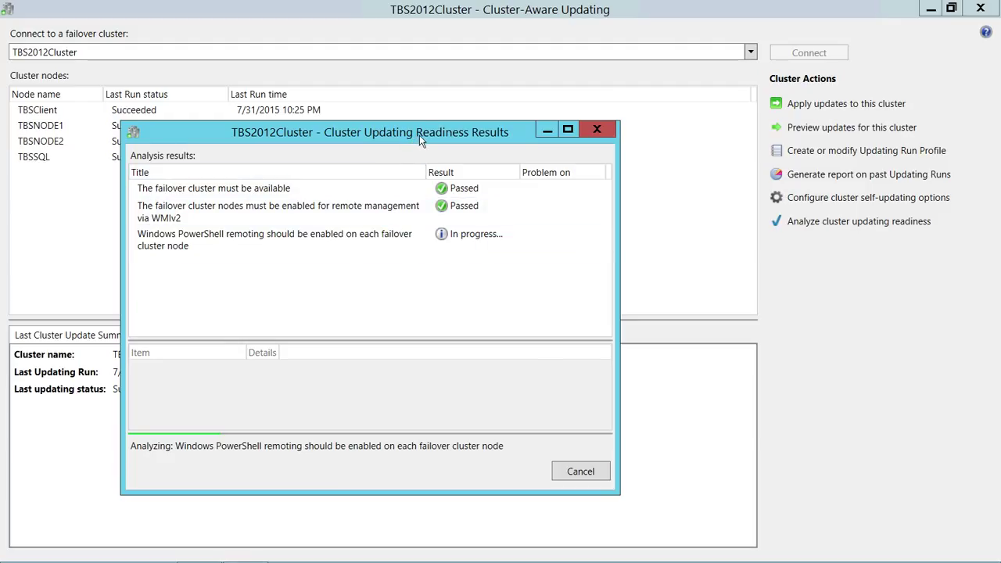
{"action": "left_click_drag", "start_coordinate": [420, 135], "coordinate": [414, 85]}
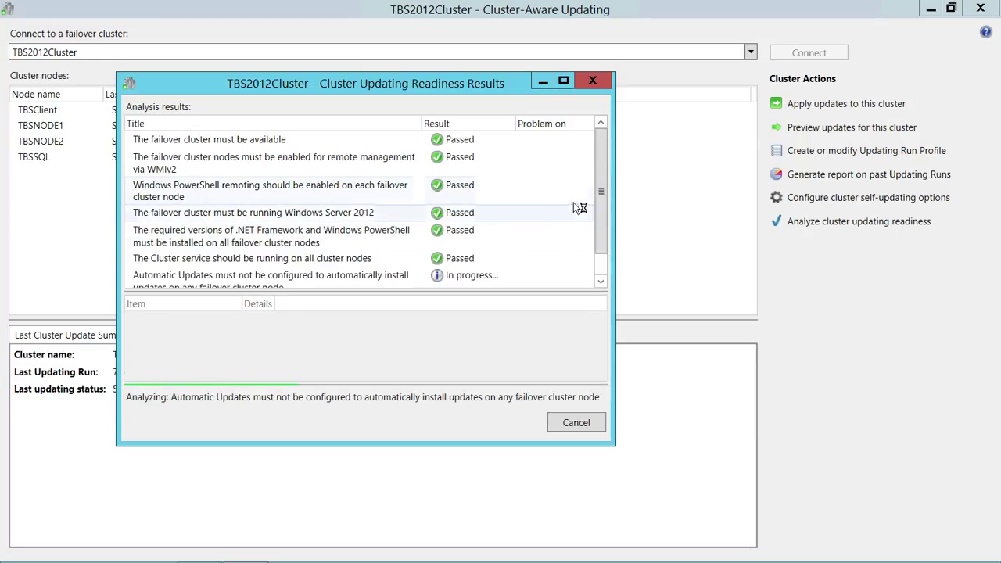
{"action": "left_click", "coordinate": [566, 81]}
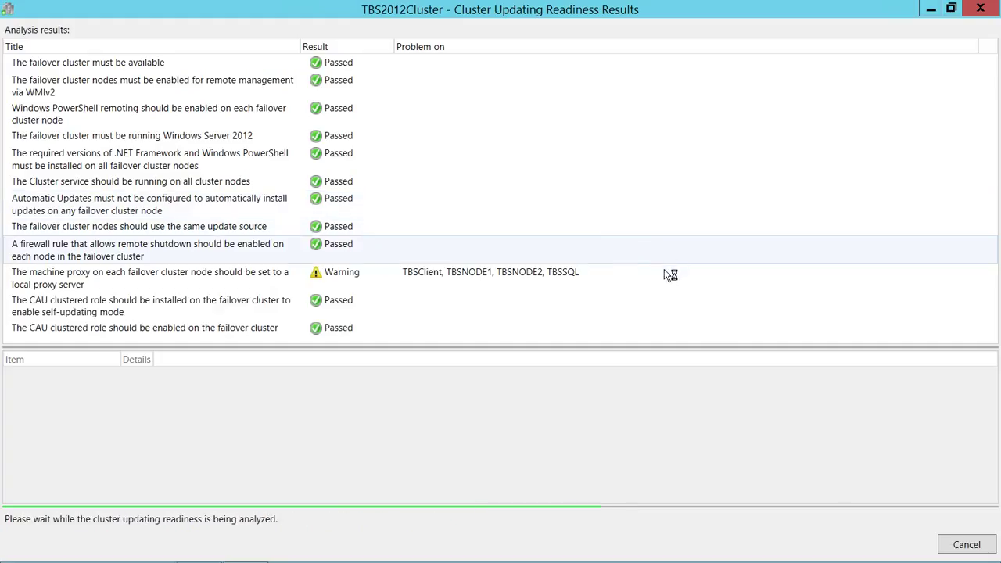
{"action": "left_click", "coordinate": [258, 283]}
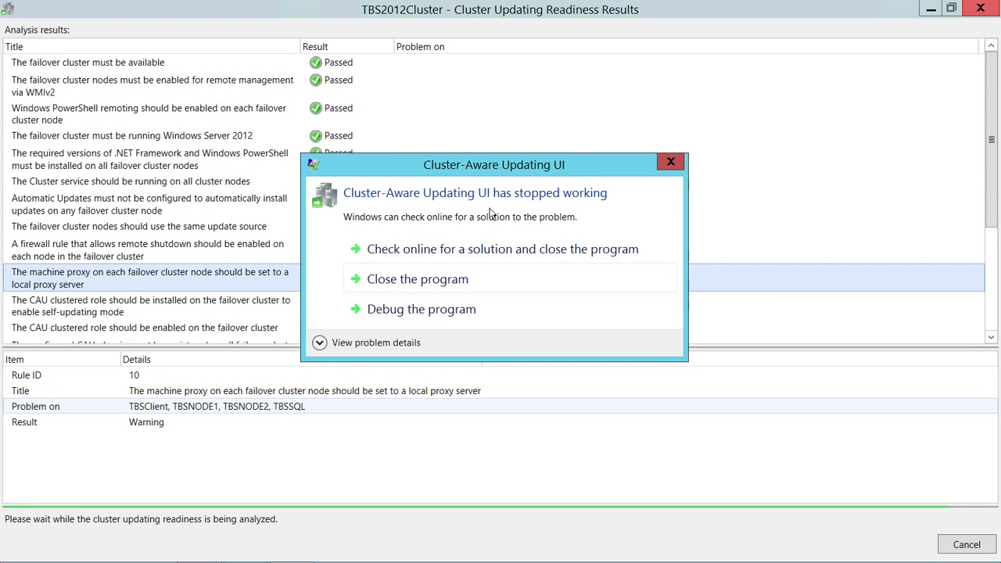
{"action": "left_click", "coordinate": [414, 285]}
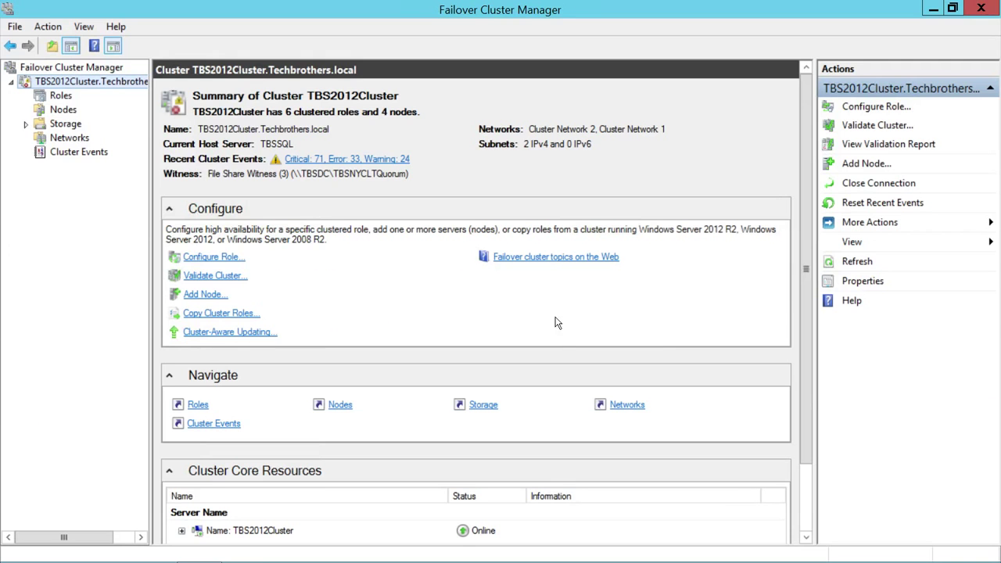
Reopen Cluster-Aware Updating for TBS2012Cluster.
{"action": "right_click", "coordinate": [82, 88]}
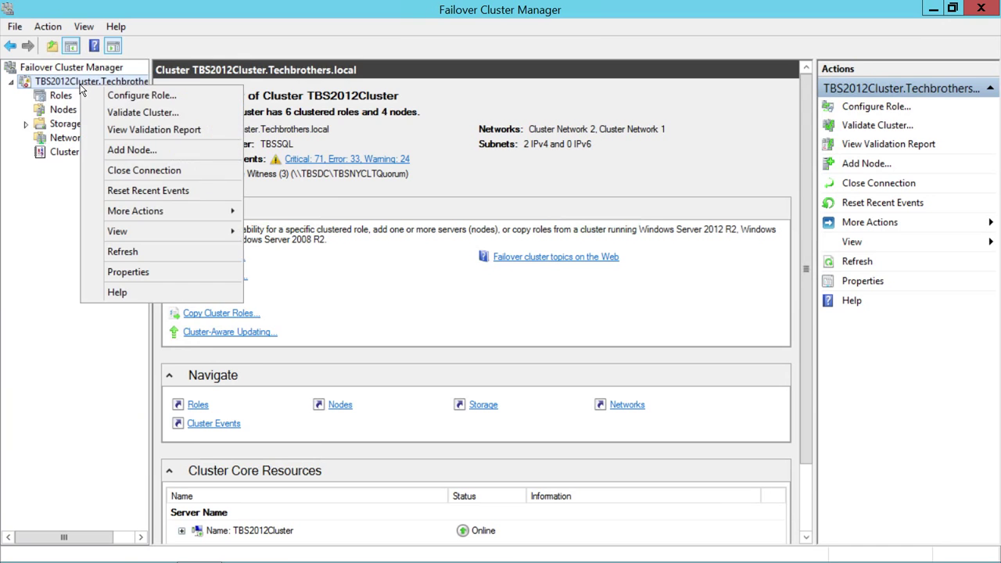
{"action": "mouse_move", "coordinate": [135, 211]}
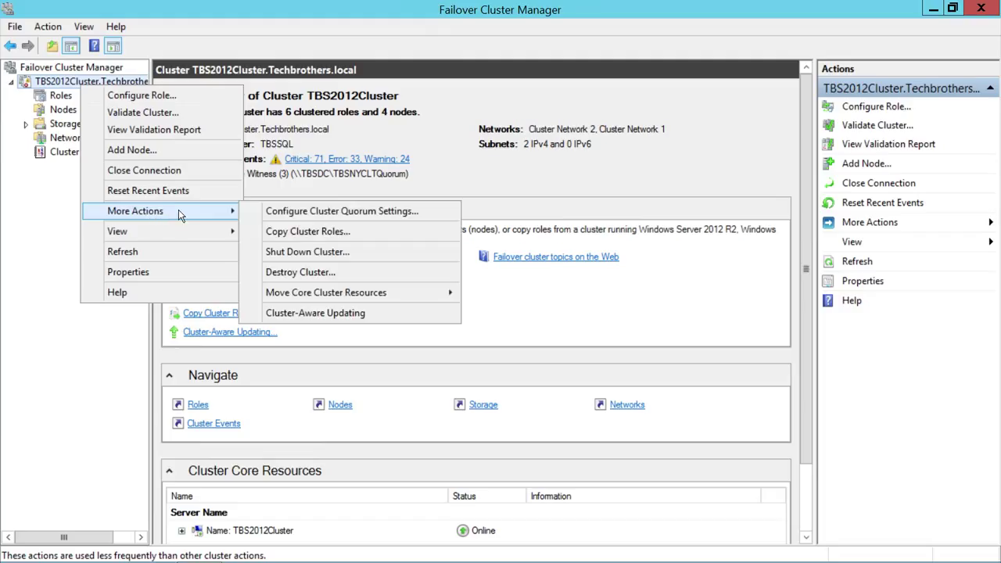
{"action": "left_click", "coordinate": [295, 318]}
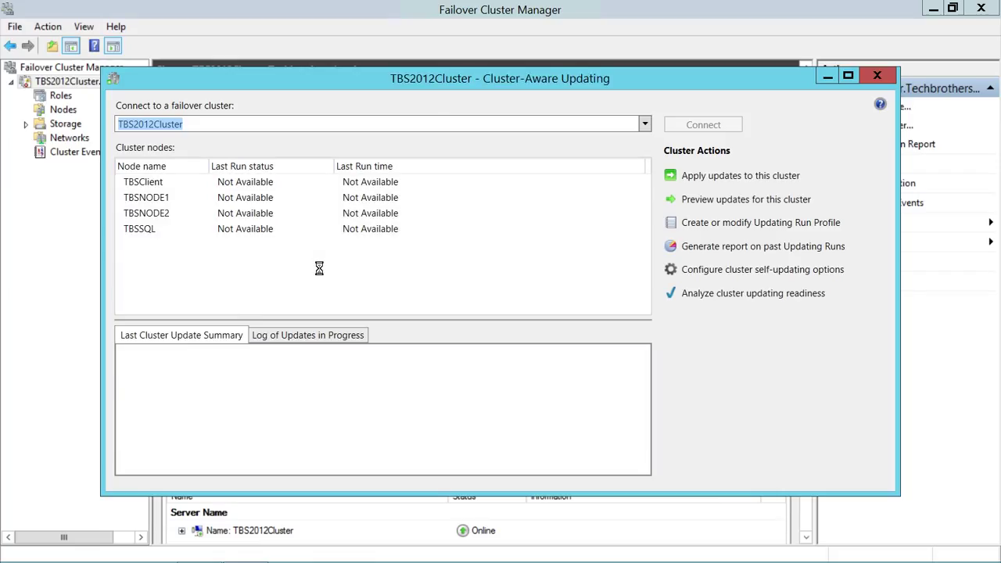
Analyze the cluster's updating readiness, review the rule results including the machine proxy rule, and close the results.
{"action": "left_click", "coordinate": [714, 300]}
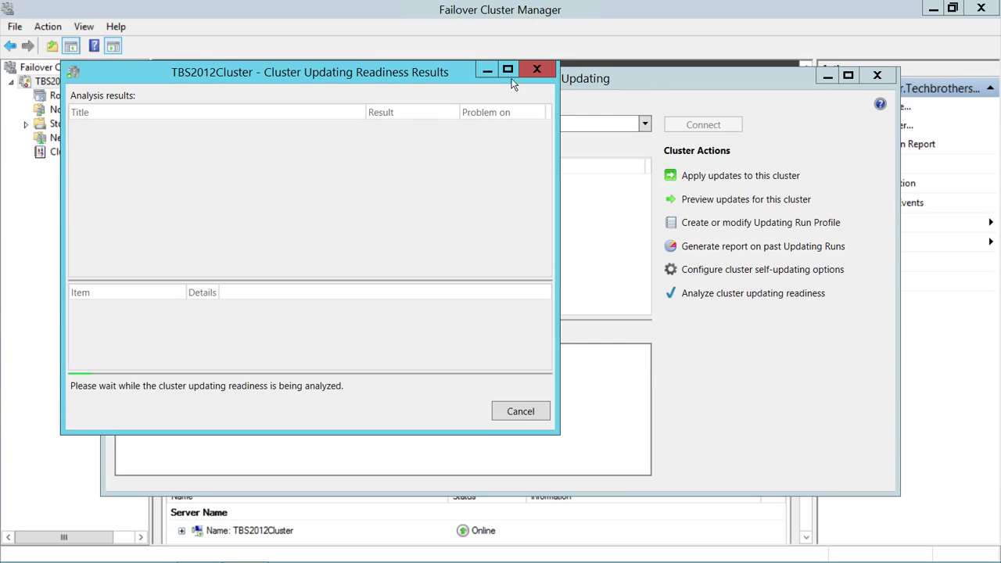
{"action": "left_click", "coordinate": [508, 69]}
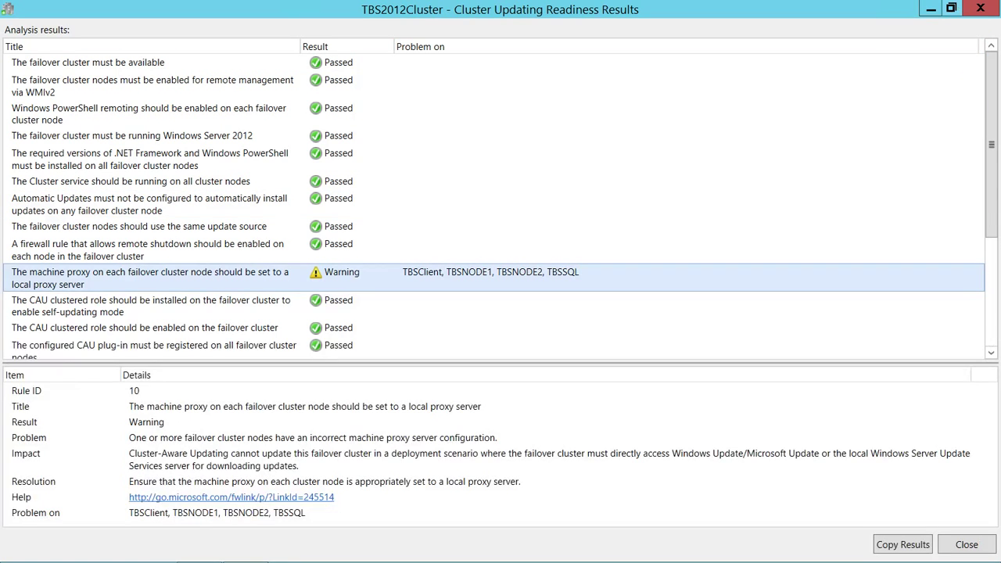
{"action": "left_click", "coordinate": [951, 8]}
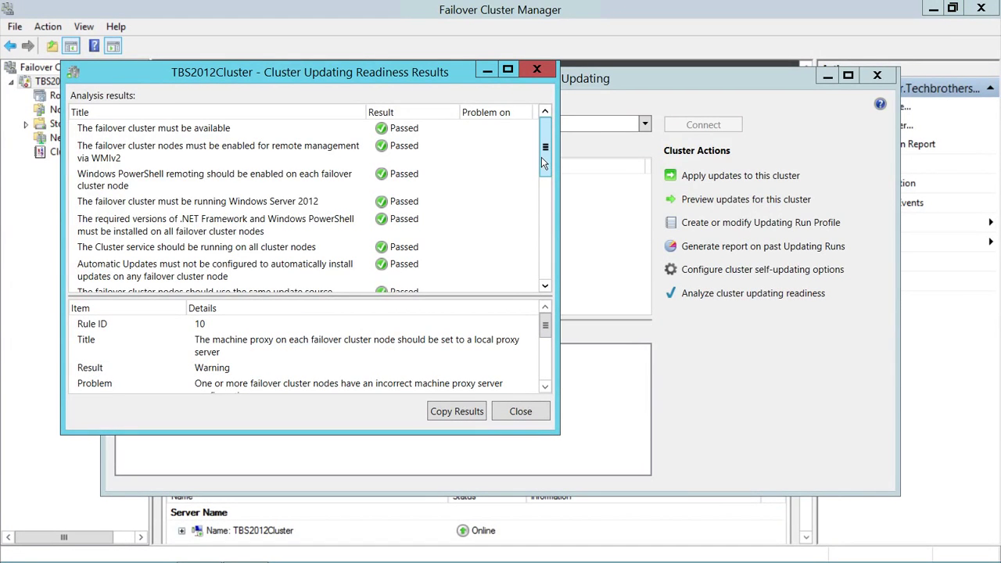
{"action": "left_click_drag", "start_coordinate": [543, 162], "coordinate": [551, 208]}
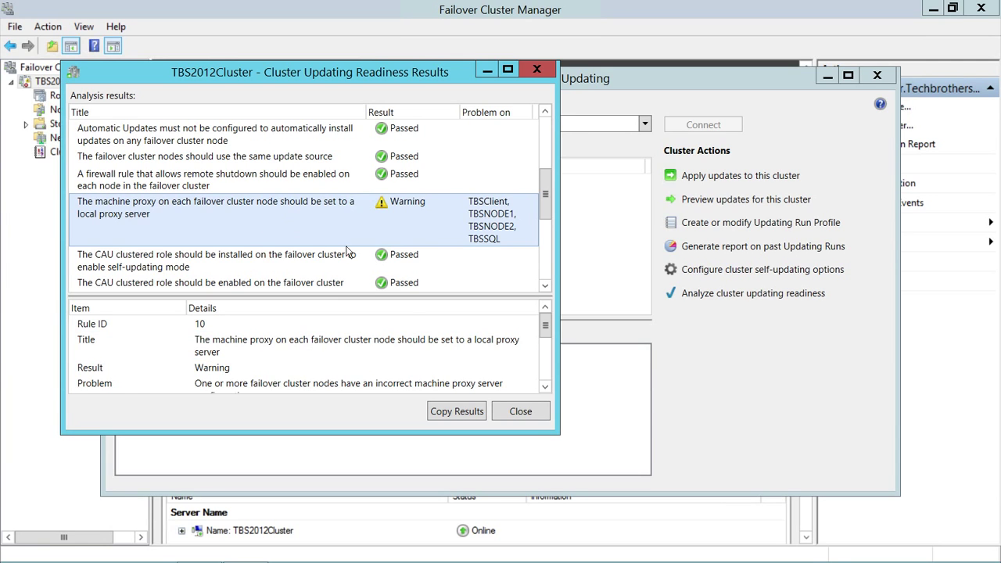
{"action": "left_click", "coordinate": [528, 412]}
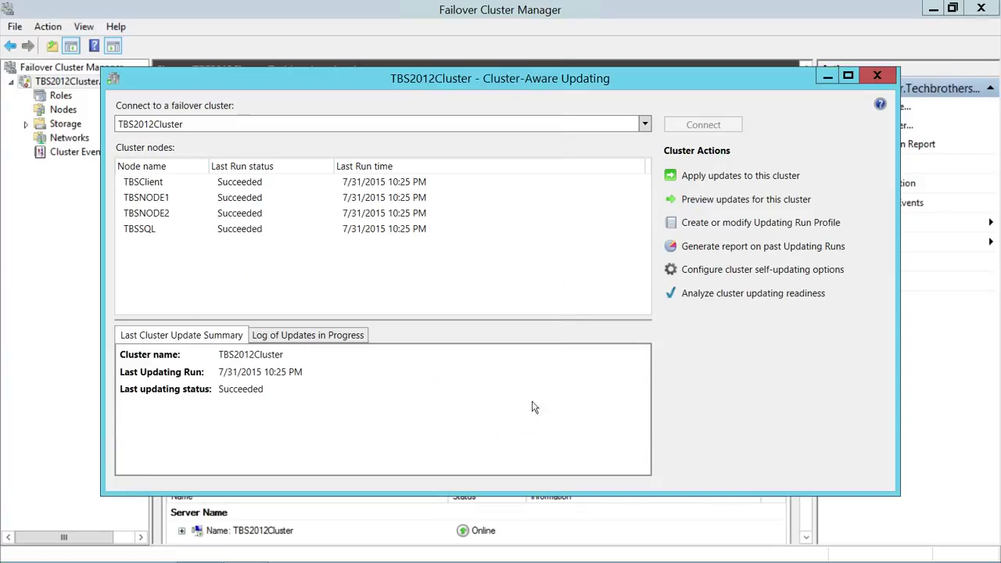
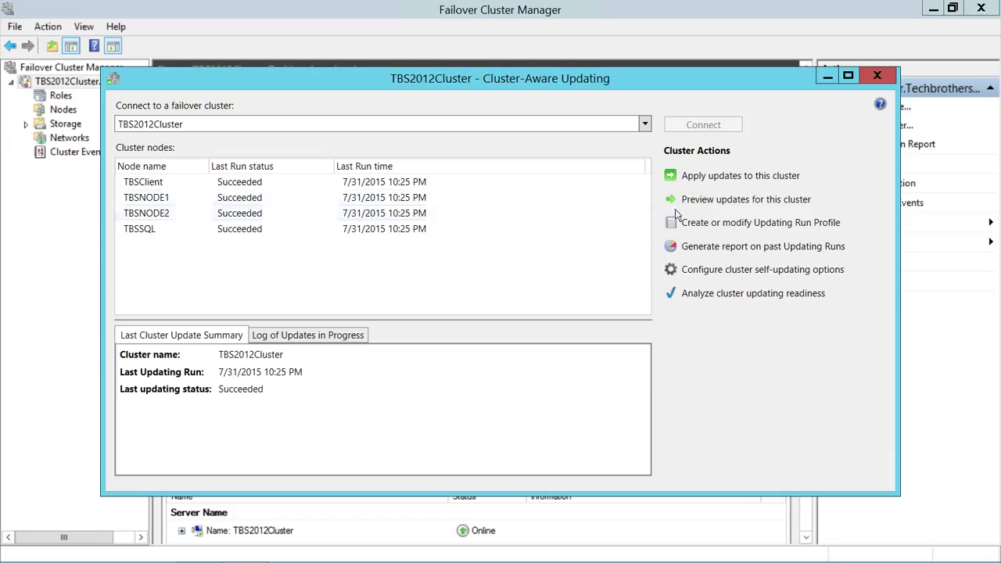
Generate an update preview list for the cluster with the Microsoft.WindowsUpdatePlugin plug-in, and close the preview.
{"action": "left_click", "coordinate": [735, 201]}
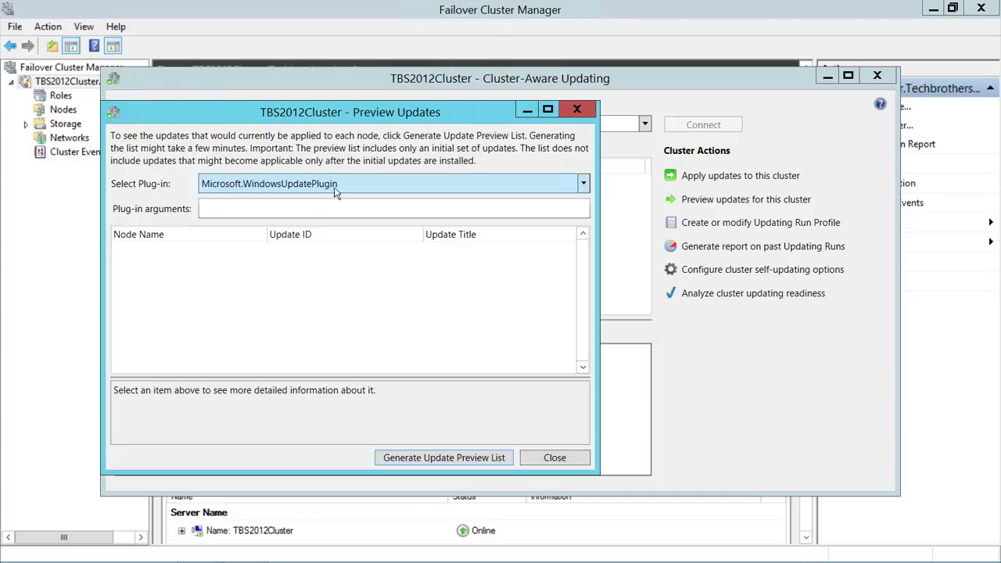
{"action": "left_click", "coordinate": [583, 186]}
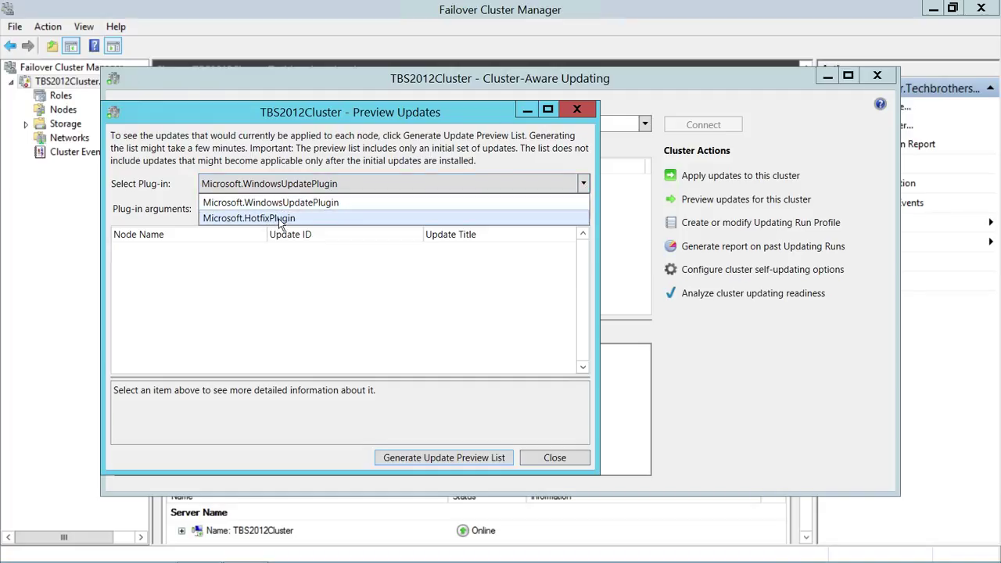
{"action": "left_click", "coordinate": [395, 183]}
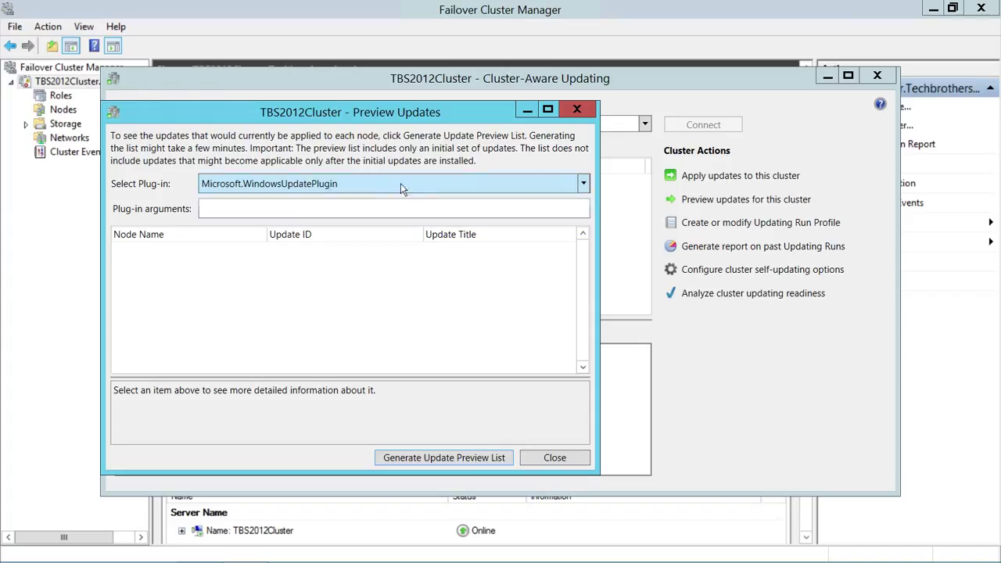
{"action": "left_click", "coordinate": [447, 460]}
{"action": "left_click", "coordinate": [555, 458]}
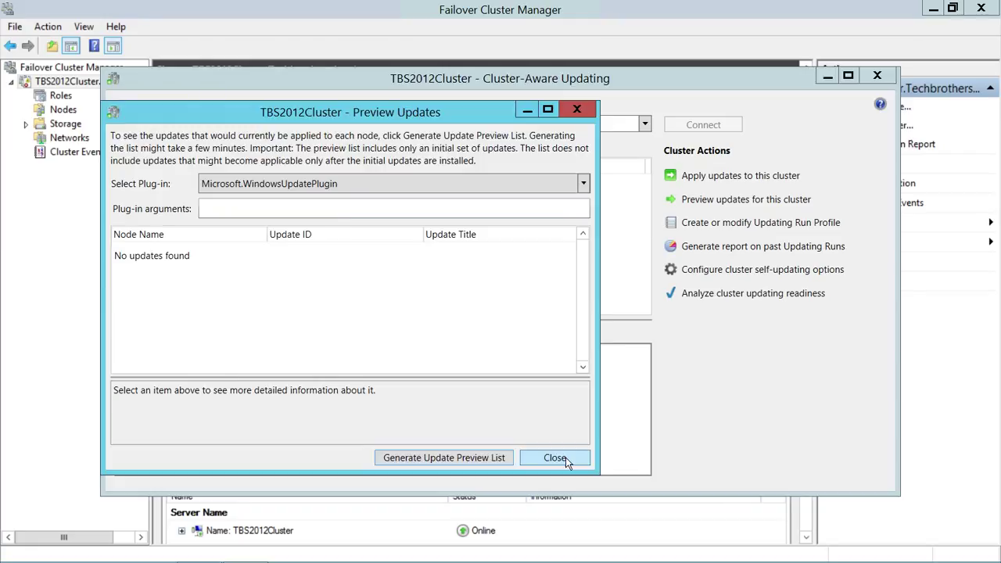
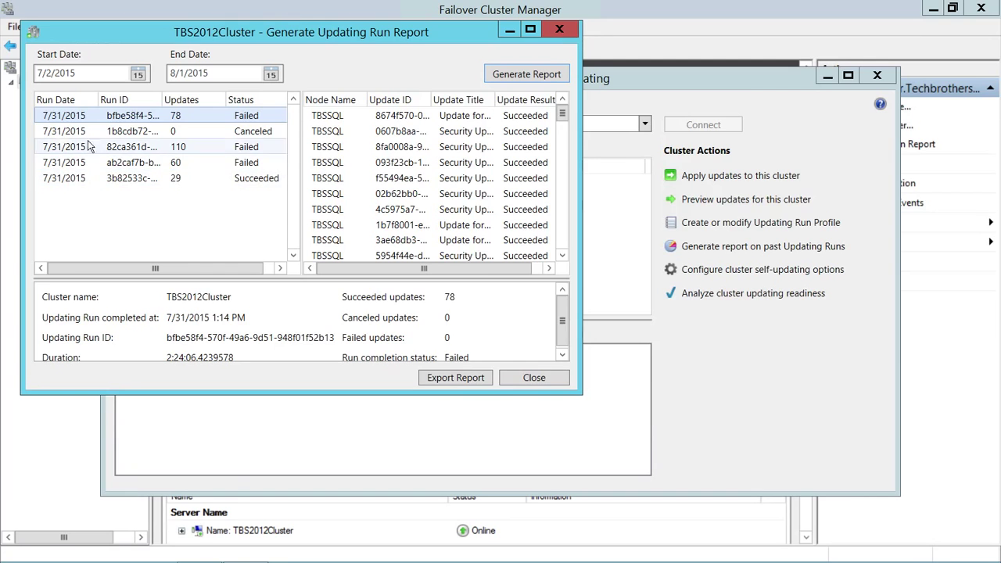
In the maximized Updating Run report, examine the run with 60 updates and adjust the split between the run and update lists.
{"action": "left_click", "coordinate": [531, 31]}
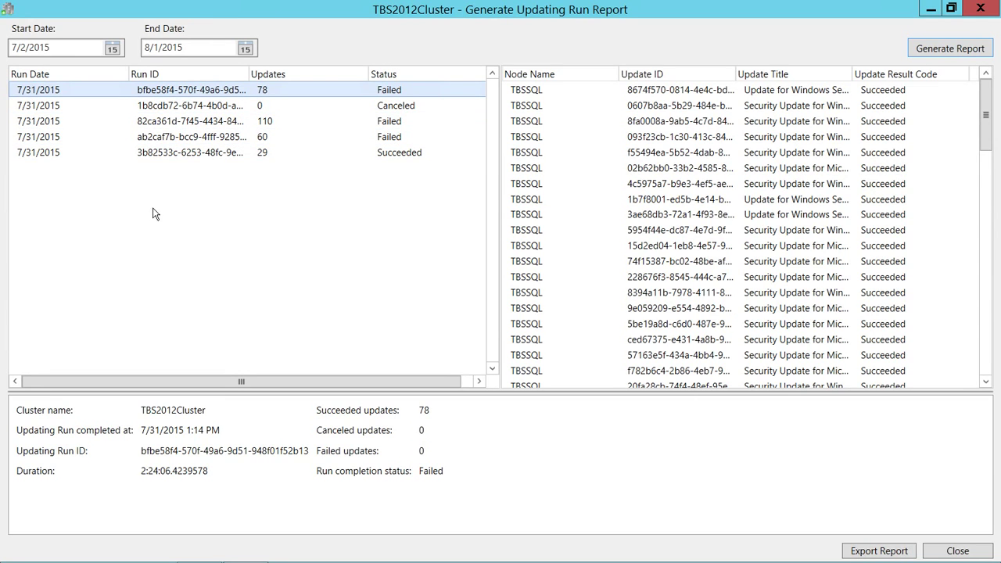
{"action": "left_click", "coordinate": [205, 134]}
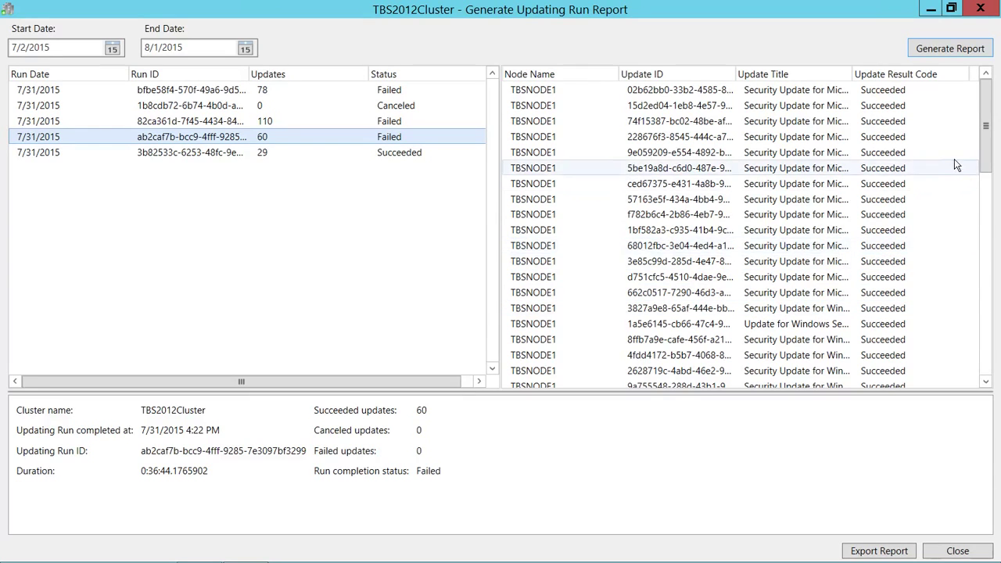
{"action": "mouse_move", "coordinate": [990, 140]}
{"action": "left_mouse_down"}
{"action": "mouse_move", "coordinate": [987, 287]}
{"action": "mouse_move", "coordinate": [982, 125]}
{"action": "left_mouse_up"}
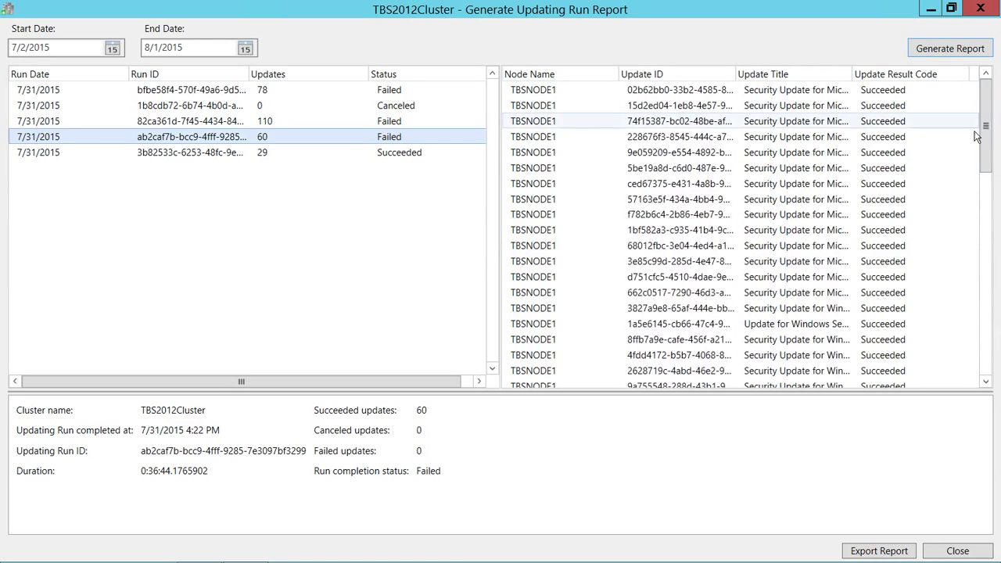
{"action": "left_click_drag", "start_coordinate": [499, 218], "coordinate": [420, 218]}
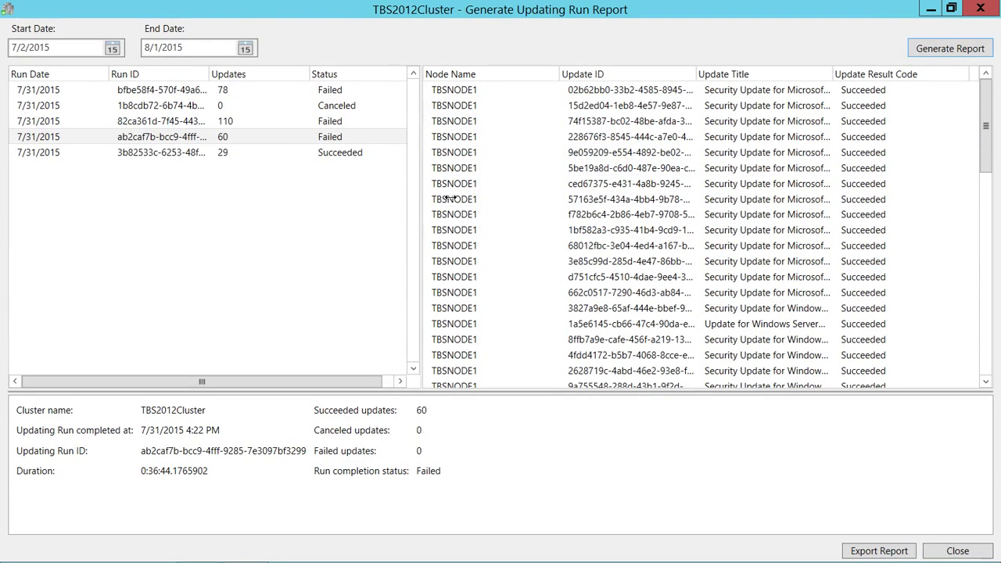
{"action": "left_click_drag", "start_coordinate": [420, 198], "coordinate": [592, 195]}
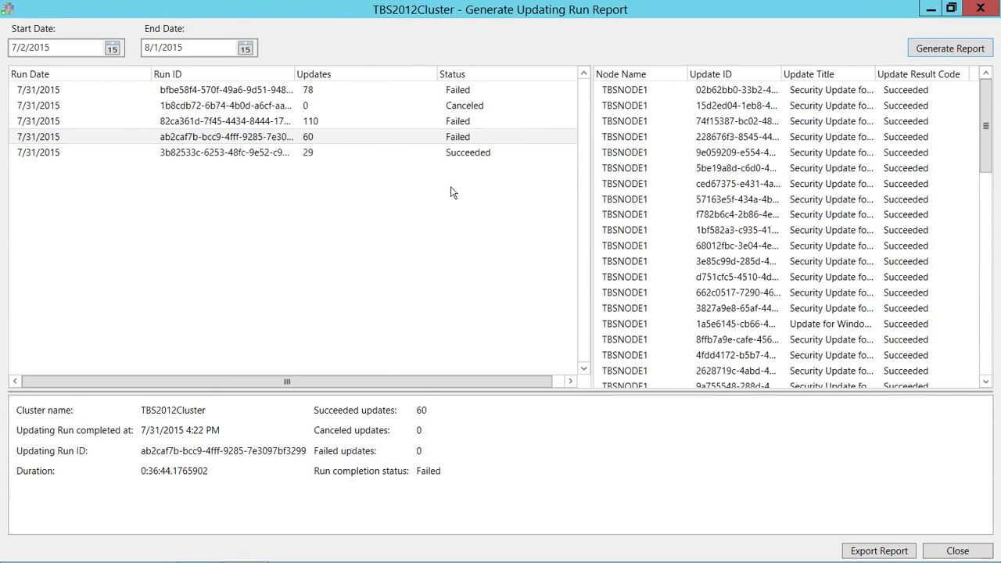
Examine the succeeded run's updates, widening the Update Title column and viewing the details of the first two TBSClient updates.
{"action": "left_click", "coordinate": [215, 154]}
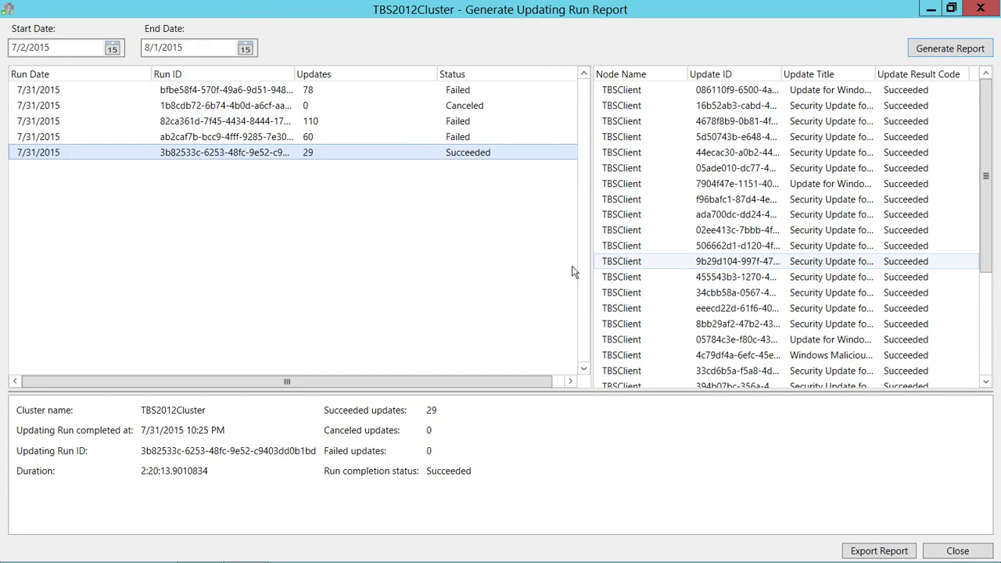
{"action": "left_click_drag", "start_coordinate": [592, 259], "coordinate": [473, 259]}
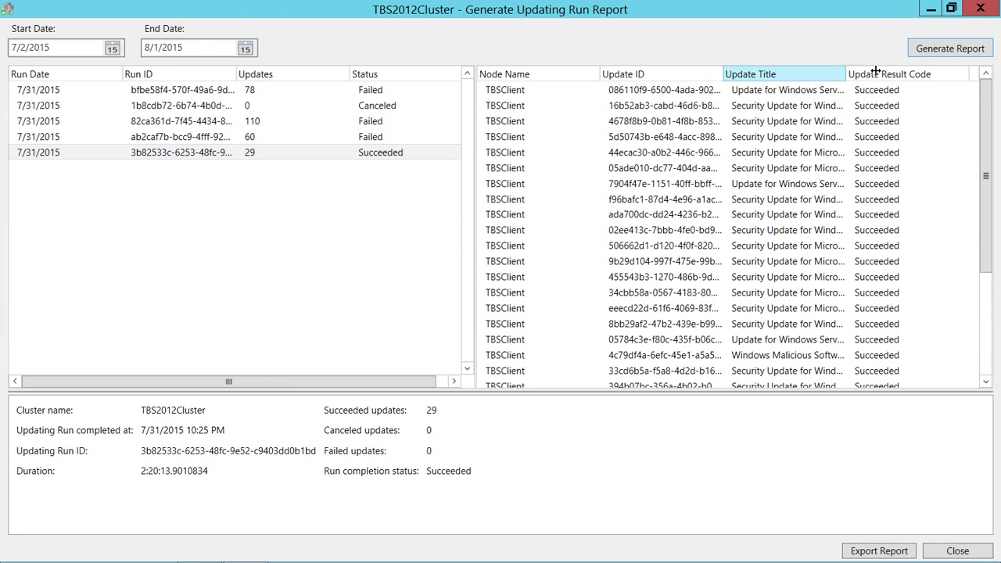
{"action": "left_click_drag", "start_coordinate": [875, 71], "coordinate": [933, 72]}
{"action": "left_click", "coordinate": [864, 93]}
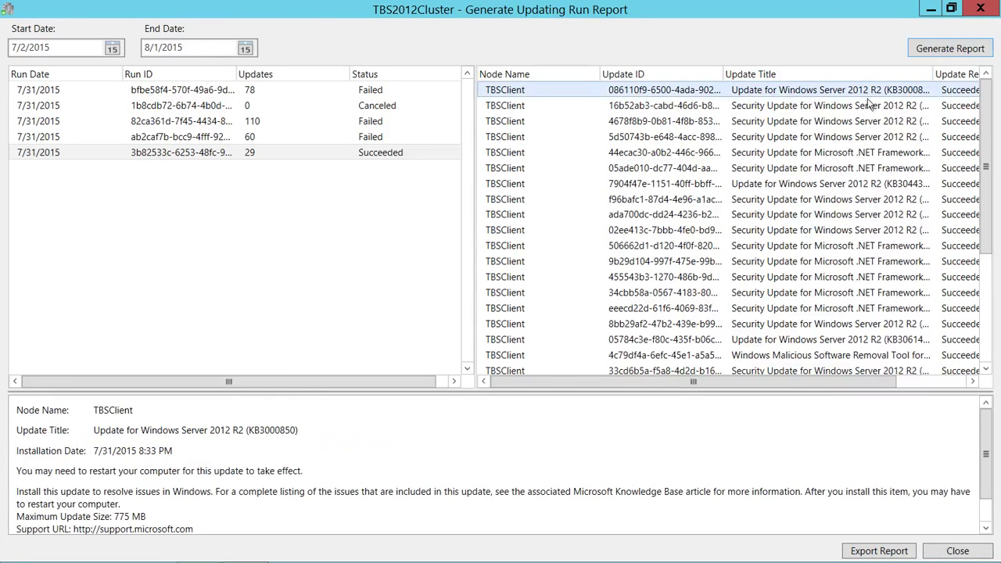
{"action": "left_click", "coordinate": [828, 111]}
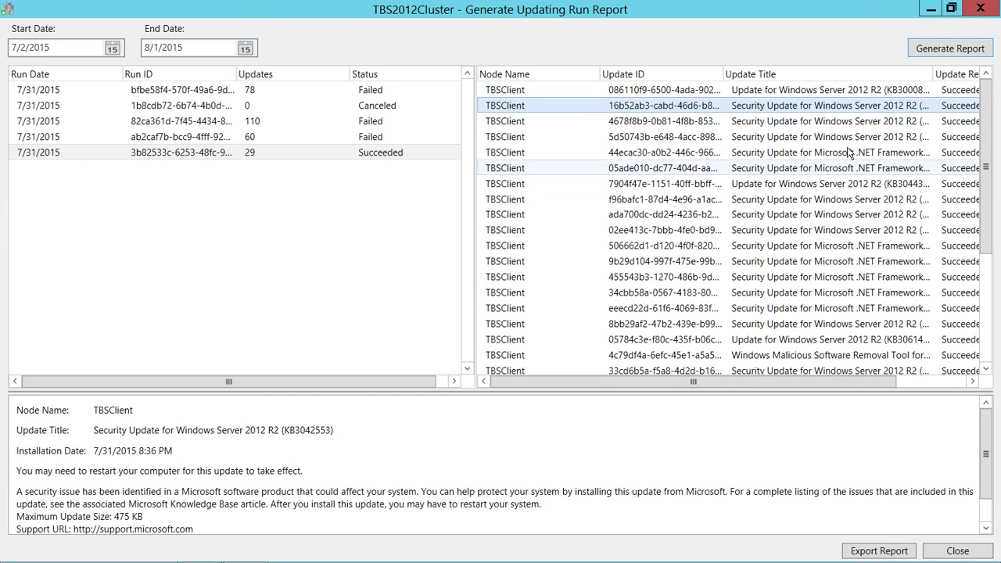
Examine more TBSClient updates in the succeeded run, including the full details of KB3070102, and close the Updating Run report.
{"action": "left_click", "coordinate": [840, 123]}
{"action": "left_click", "coordinate": [833, 141]}
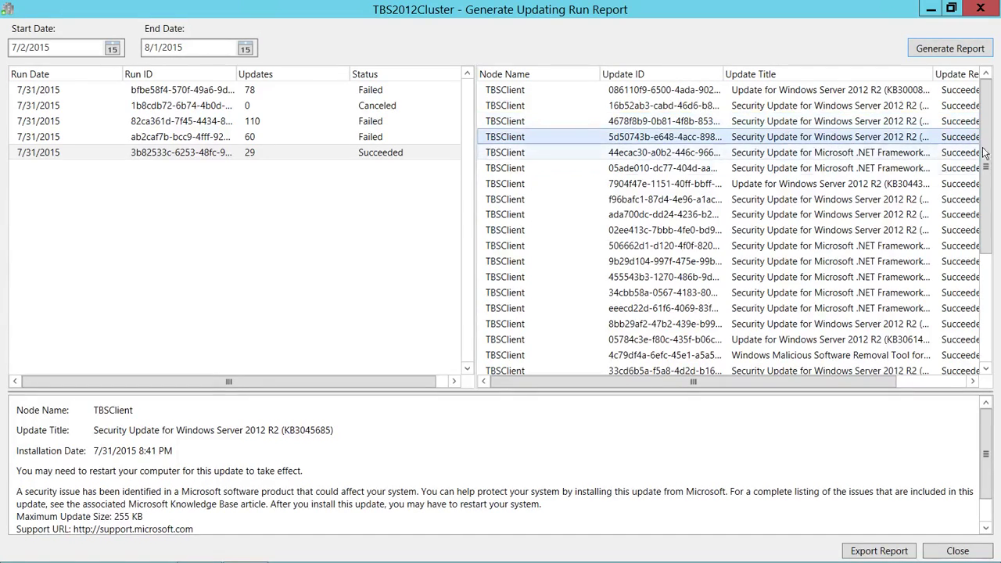
{"action": "left_click_drag", "start_coordinate": [989, 138], "coordinate": [999, 270]}
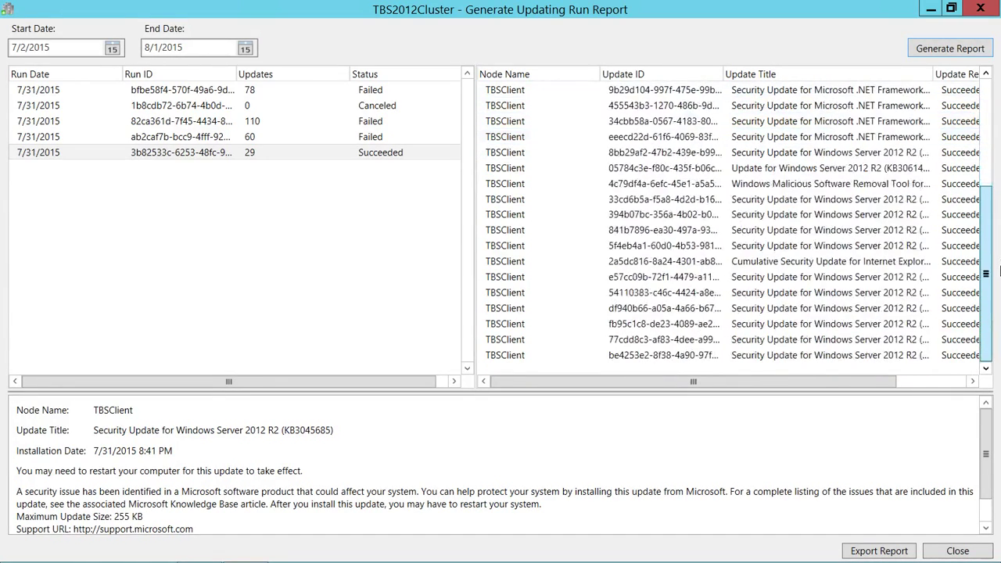
{"action": "mouse_move", "coordinate": [998, 213]}
{"action": "left_mouse_down"}
{"action": "mouse_move", "coordinate": [996, 96]}
{"action": "mouse_move", "coordinate": [998, 204]}
{"action": "left_mouse_up"}
{"action": "left_click", "coordinate": [525, 201]}
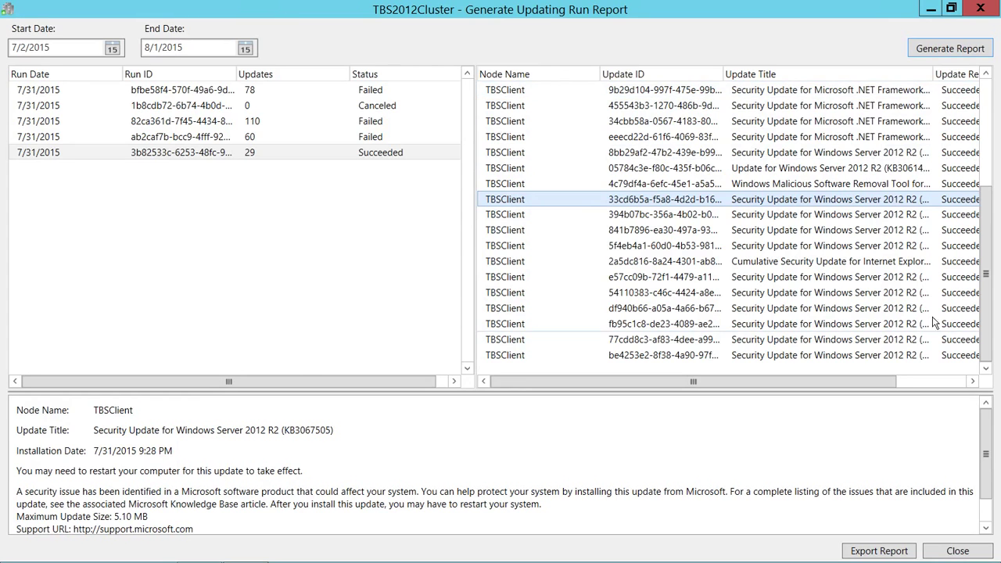
{"action": "mouse_move", "coordinate": [987, 275]}
{"action": "left_mouse_down"}
{"action": "mouse_move", "coordinate": [993, 134]}
{"action": "mouse_move", "coordinate": [987, 292]}
{"action": "left_mouse_up"}
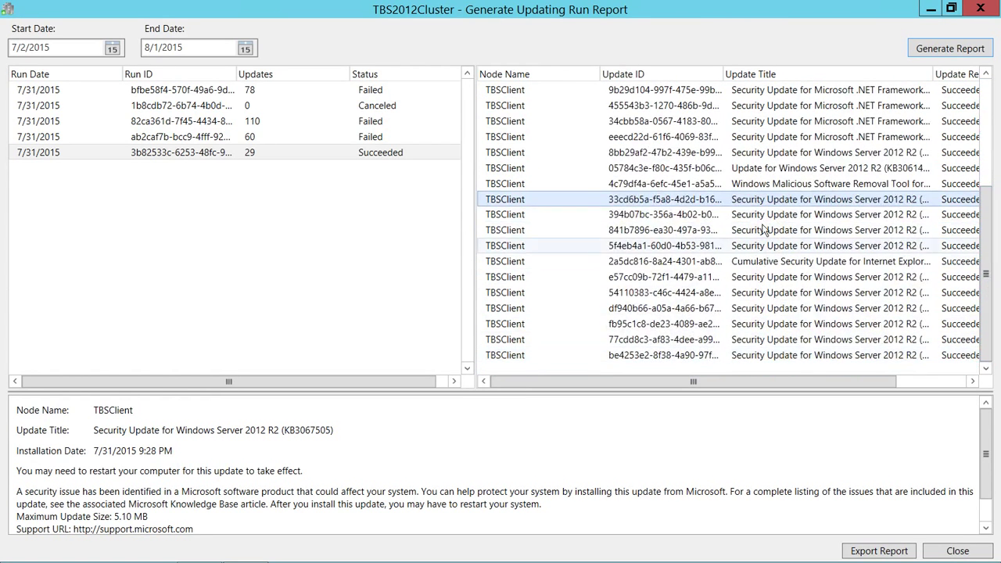
{"action": "left_click", "coordinate": [793, 217]}
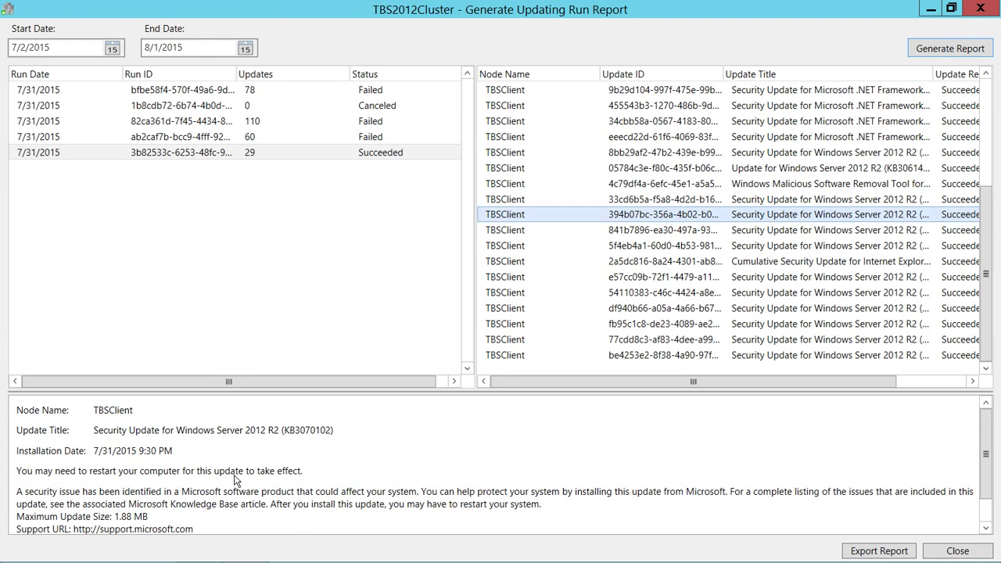
{"action": "scroll", "coordinate": [985, 469], "scroll_direction": "down", "scroll_amount": 3}
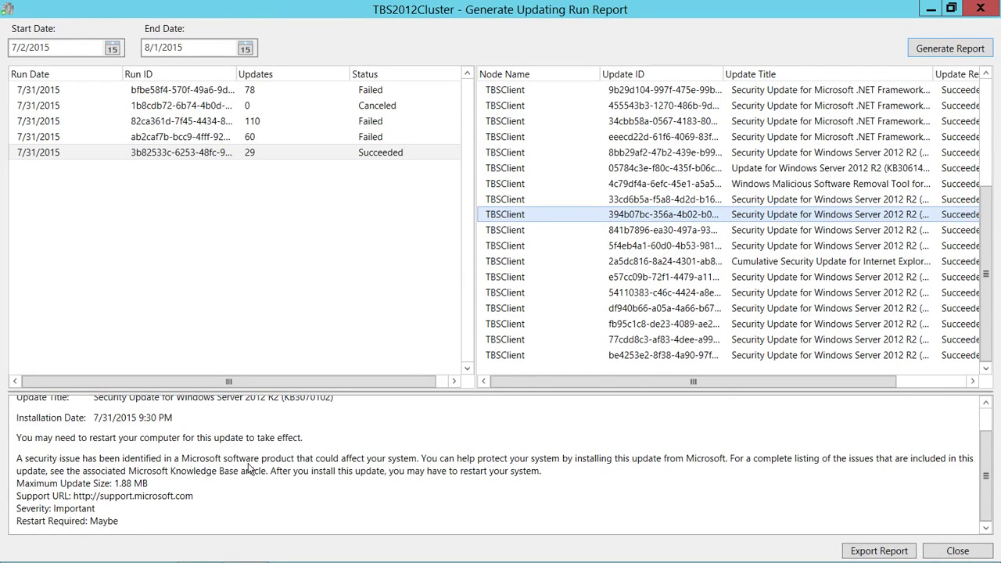
{"action": "left_click", "coordinate": [321, 484]}
{"action": "scroll", "coordinate": [319, 484], "scroll_direction": "up", "scroll_amount": 1}
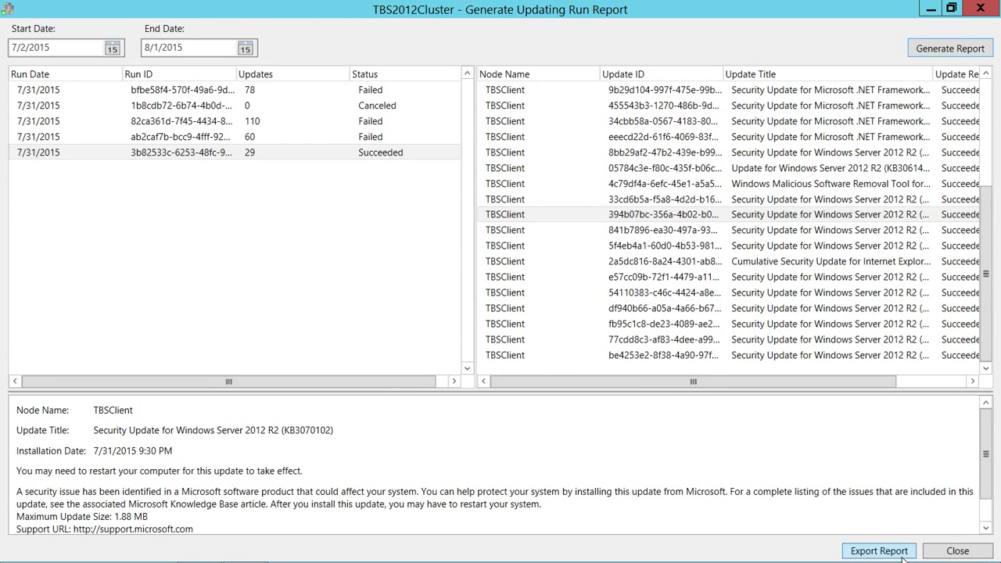
{"action": "left_click", "coordinate": [980, 18]}
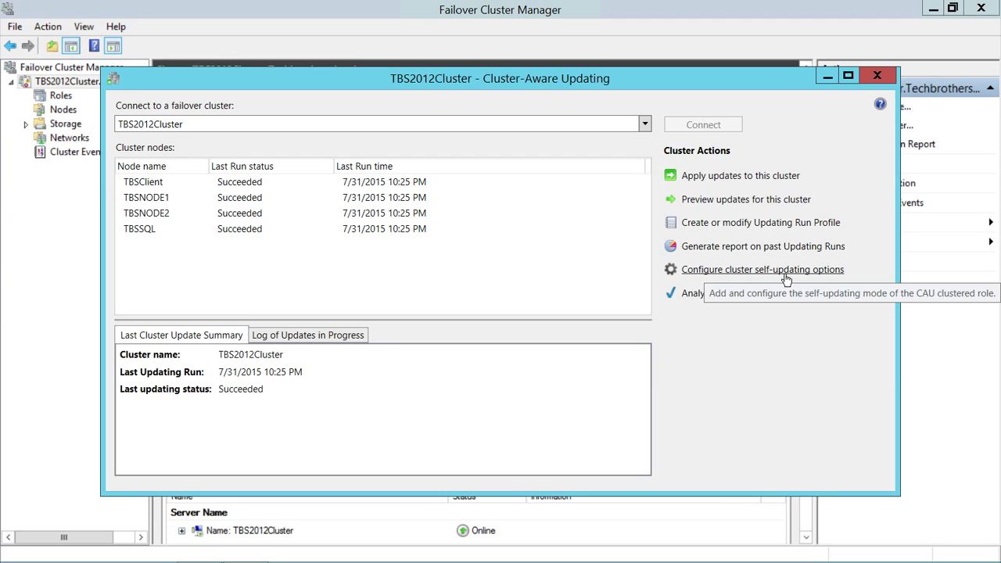
Remove the CAU clustered role from TBS2012Cluster through the cluster self-updating options, and close the wizard.
{"action": "left_click", "coordinate": [759, 271]}
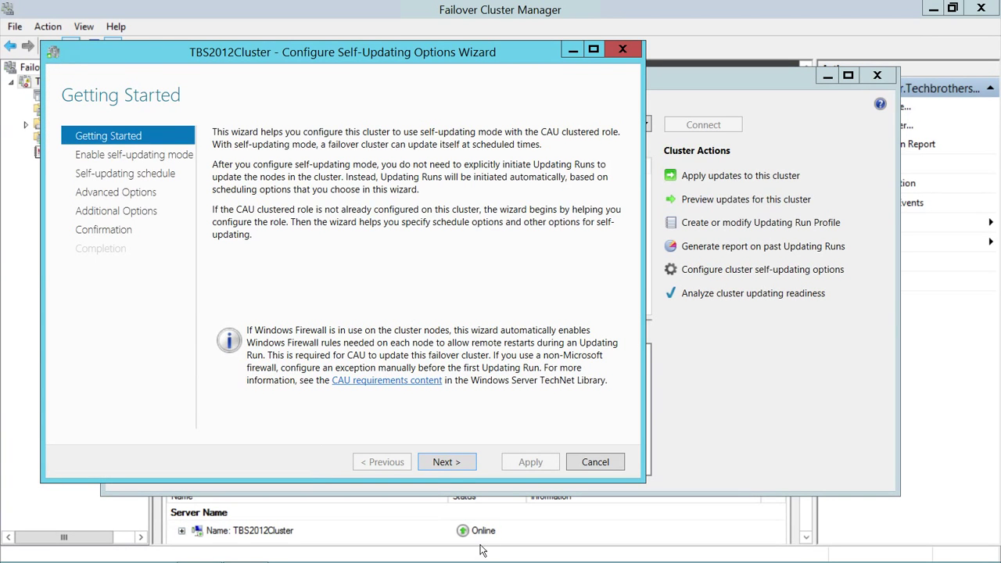
{"action": "left_click", "coordinate": [444, 462]}
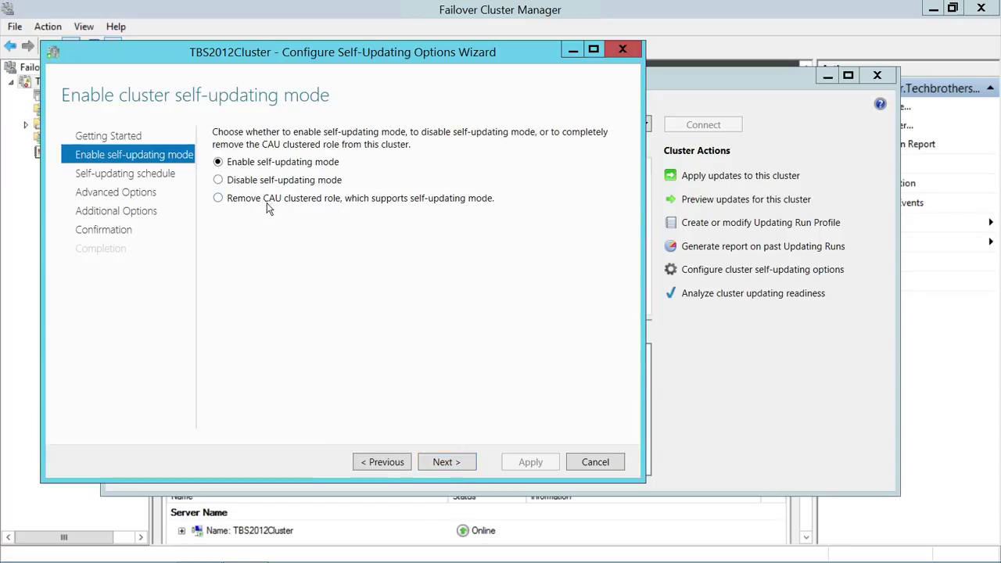
{"action": "left_click", "coordinate": [218, 198]}
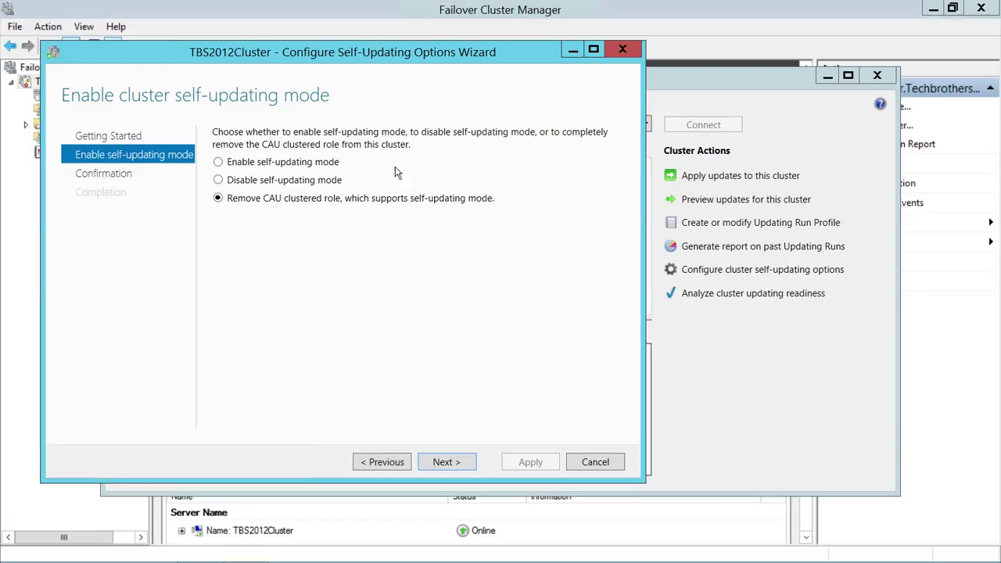
{"action": "left_click", "coordinate": [451, 465]}
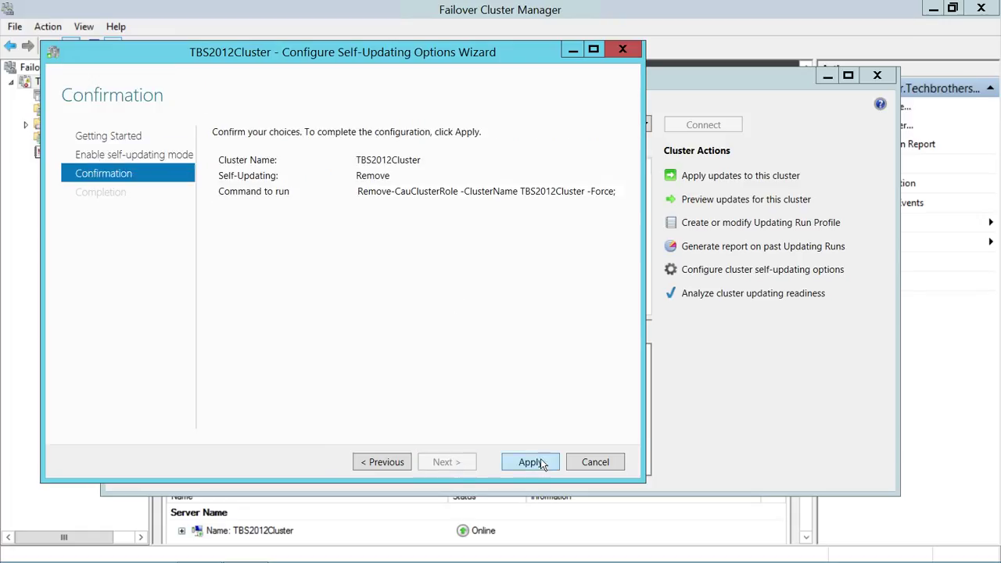
{"action": "left_click", "coordinate": [539, 463]}
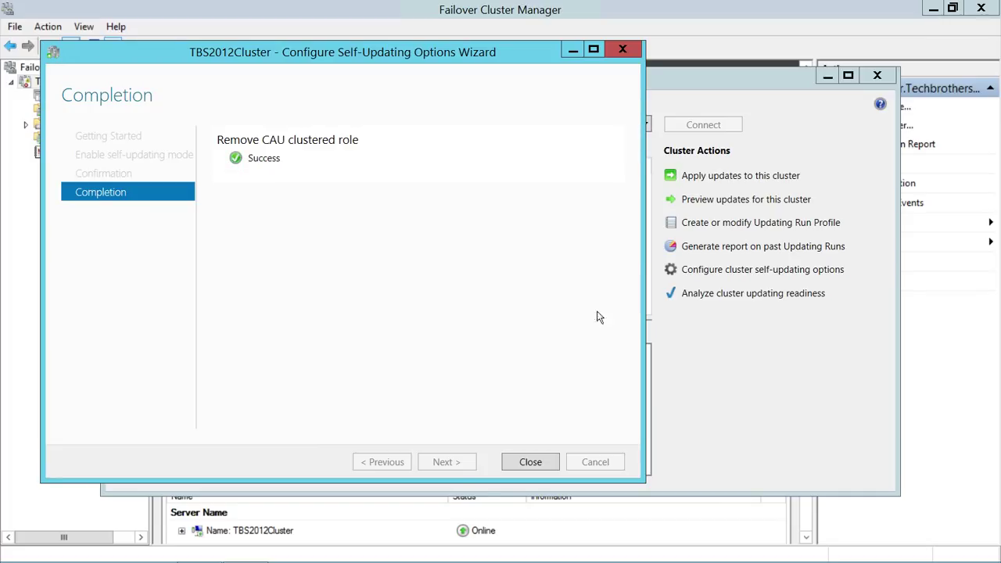
{"action": "mouse_move", "coordinate": [602, 560]}
{"action": "left_click", "coordinate": [530, 462]}
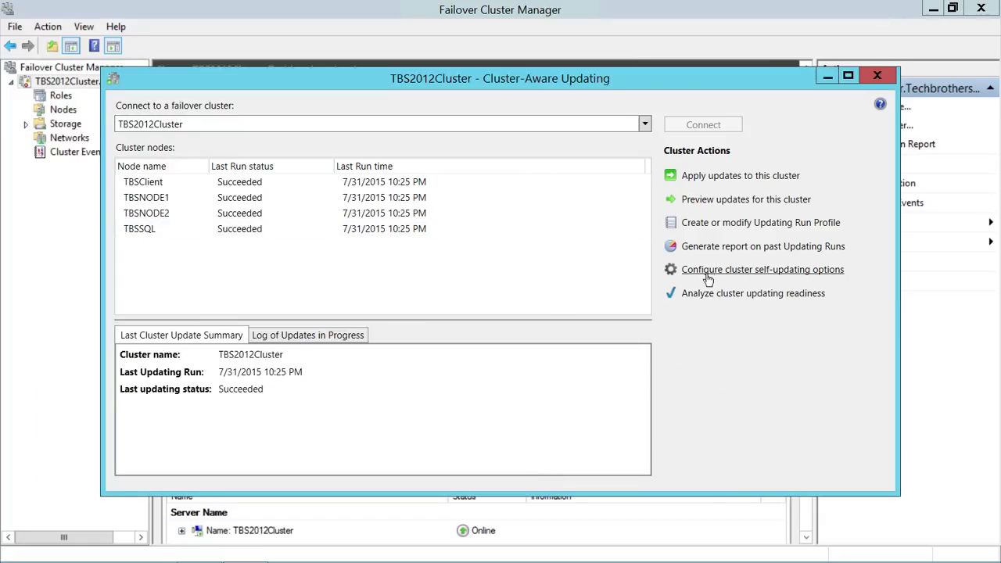
Reopen the cluster self-updating configuration and choose to add the CAU clustered role with self-updating mode enabled, without a prestaged computer object.
{"action": "left_click", "coordinate": [773, 274]}
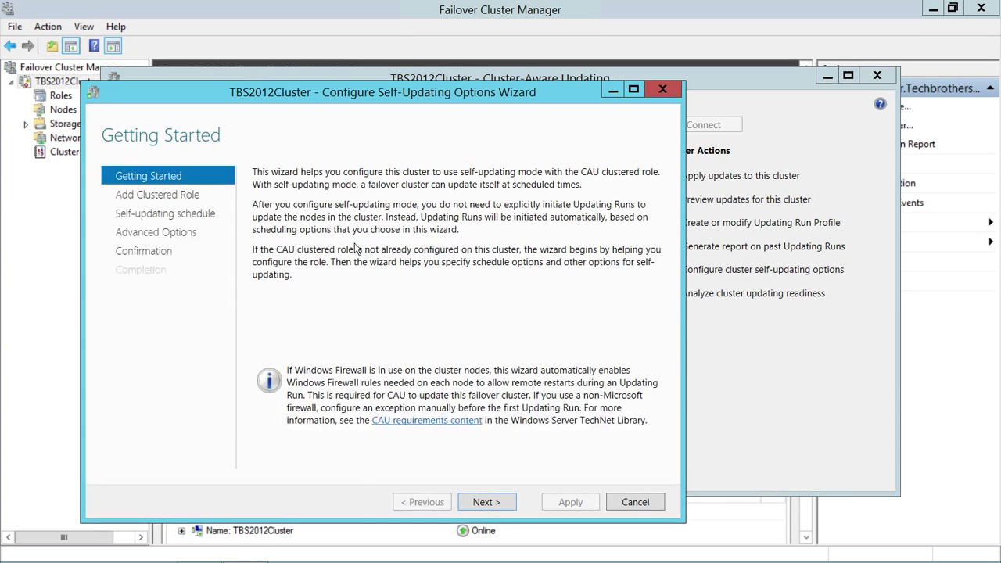
{"action": "left_click", "coordinate": [506, 505]}
{"action": "left_click_drag", "start_coordinate": [422, 96], "coordinate": [487, 30]}
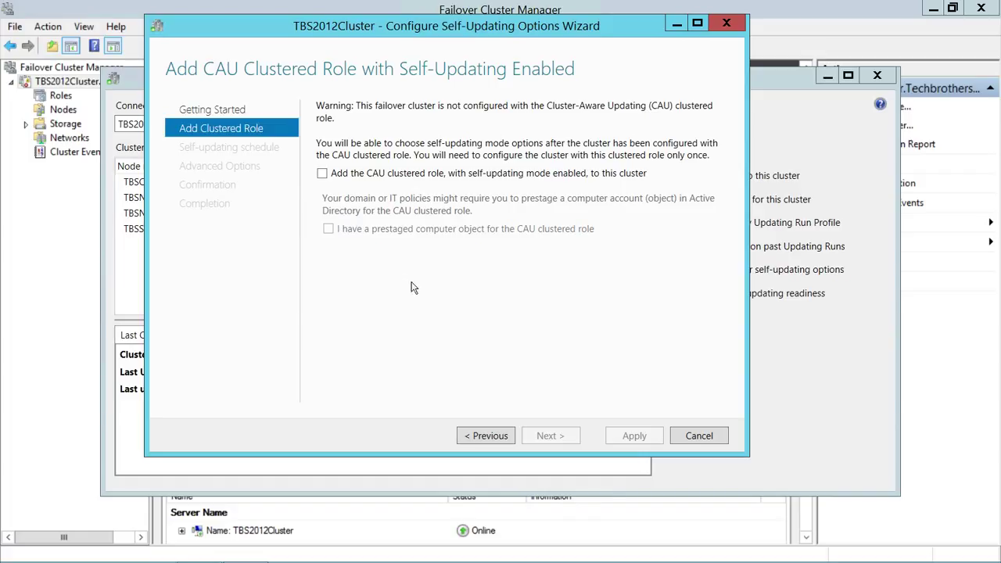
{"action": "left_click", "coordinate": [324, 175]}
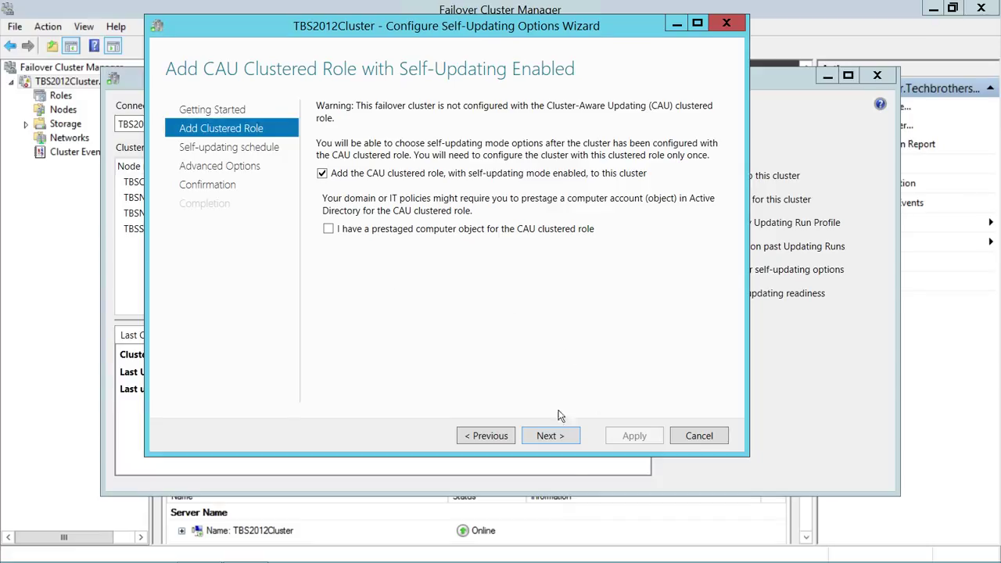
{"action": "left_click", "coordinate": [563, 437]}
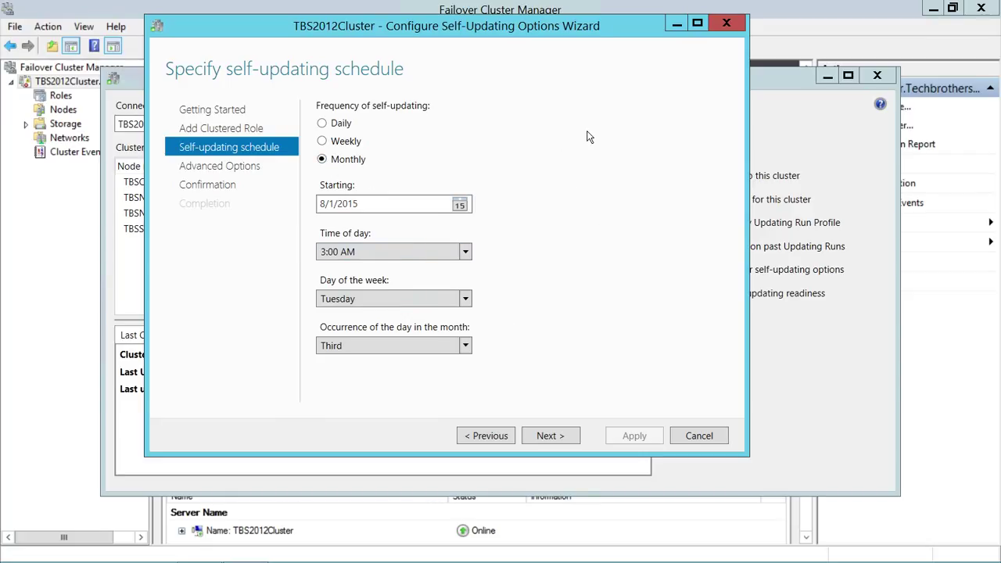
Accept the monthly schedule of the third Tuesday at 3:00 AM and the default run and update options, apply the configuration, and close the wizard.
{"action": "left_click", "coordinate": [561, 439]}
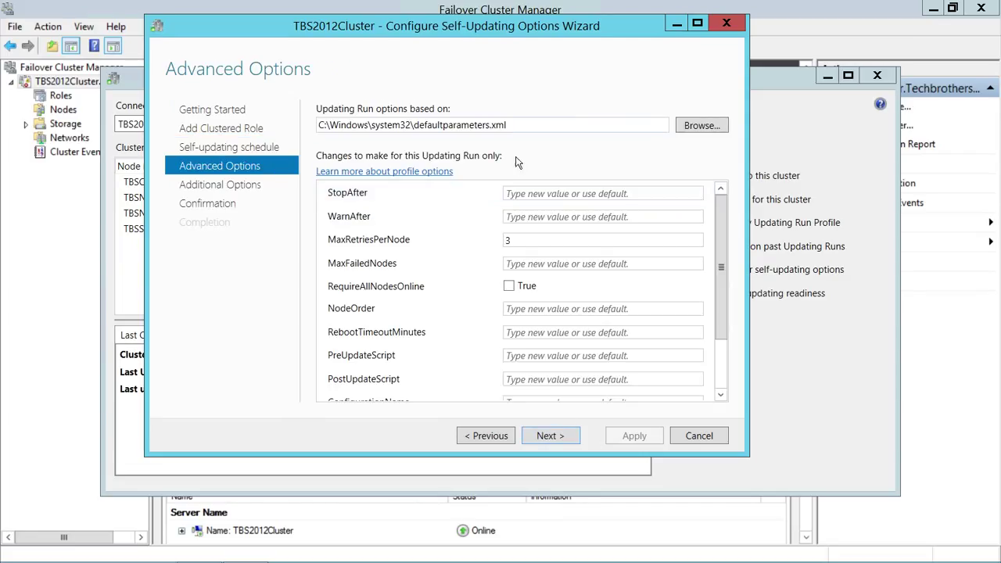
{"action": "left_click", "coordinate": [696, 24]}
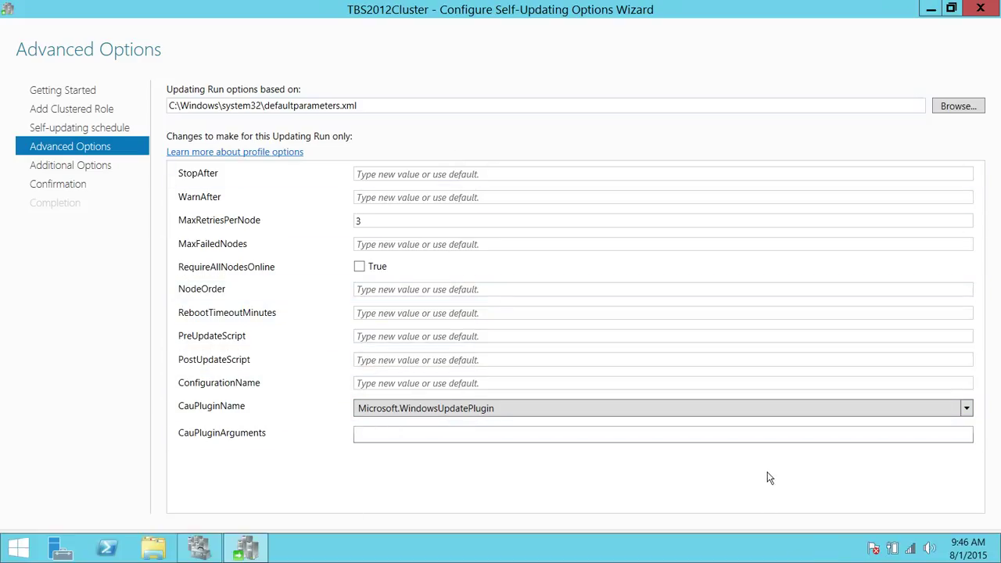
{"action": "left_click", "coordinate": [798, 549]}
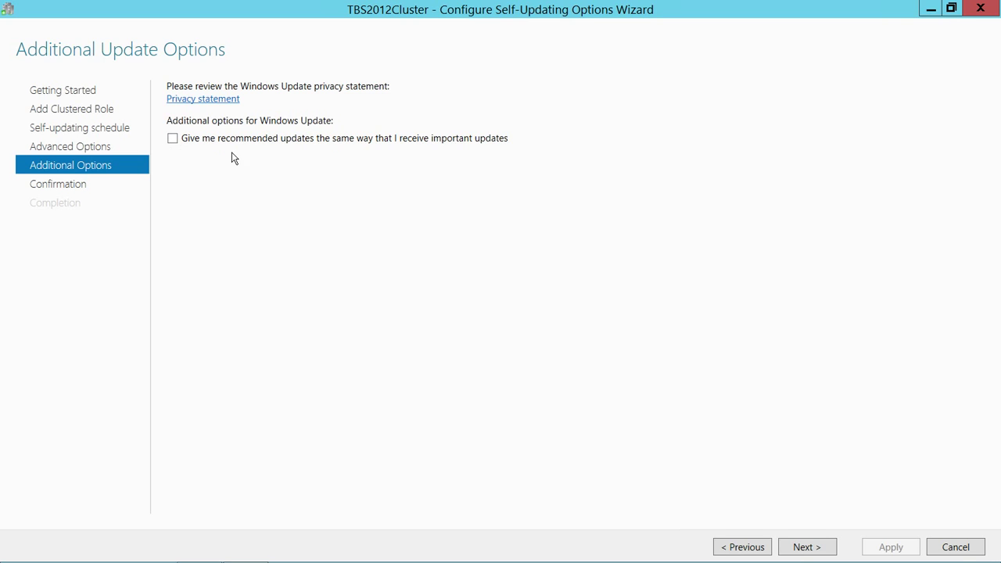
{"action": "left_click", "coordinate": [814, 552]}
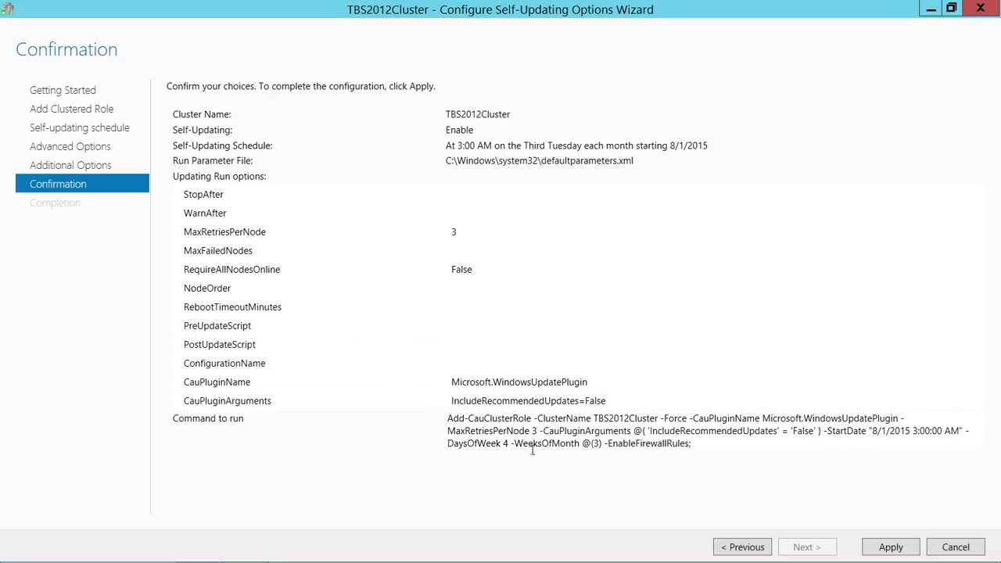
{"action": "left_click", "coordinate": [892, 548]}
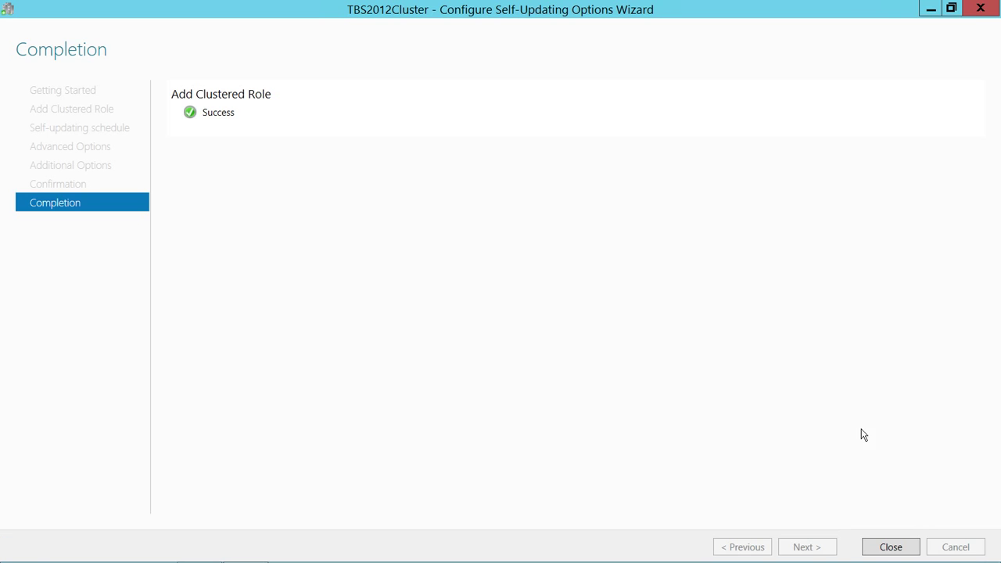
{"action": "left_click", "coordinate": [923, 552]}
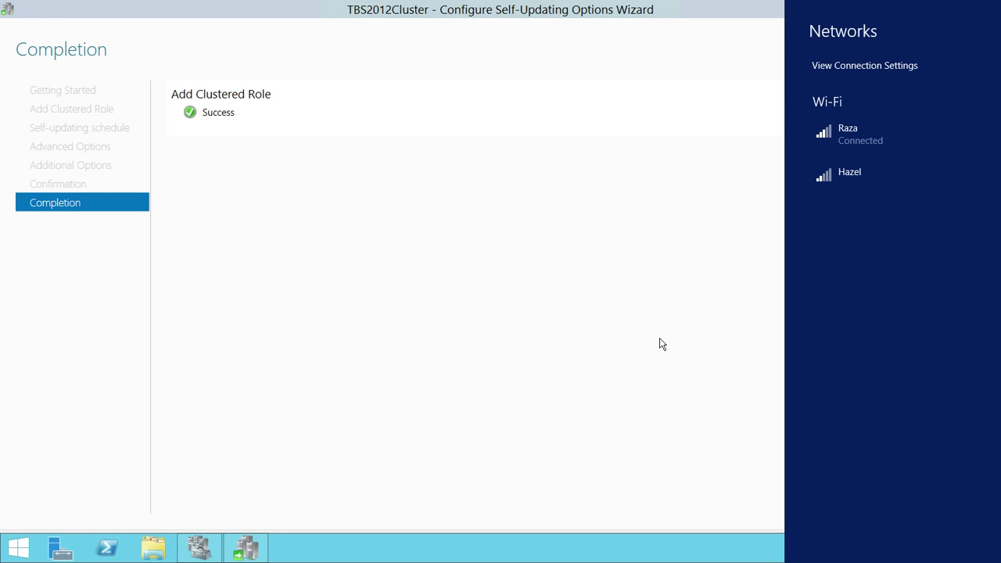
{"action": "left_click", "coordinate": [641, 382]}
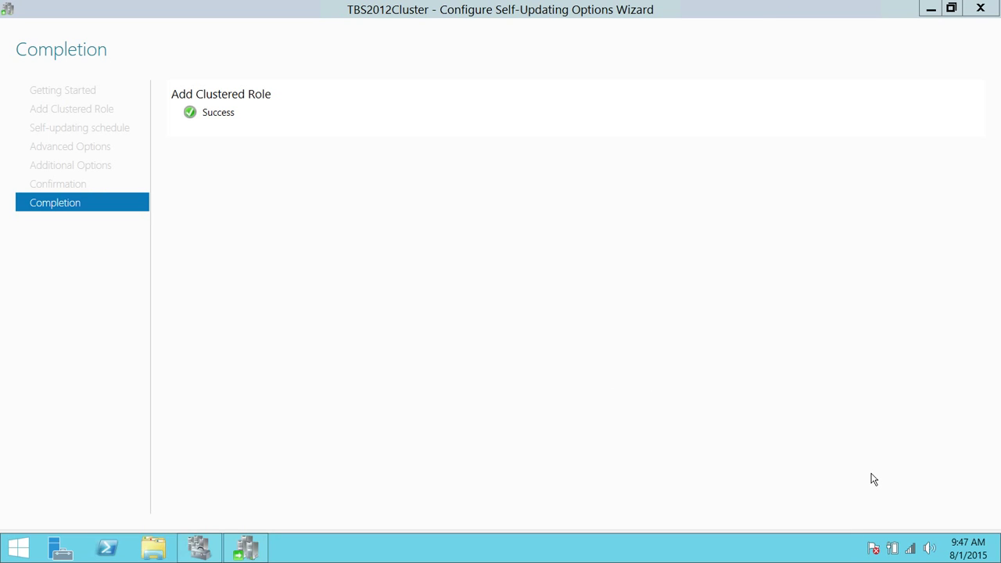
{"action": "left_click", "coordinate": [965, 13]}
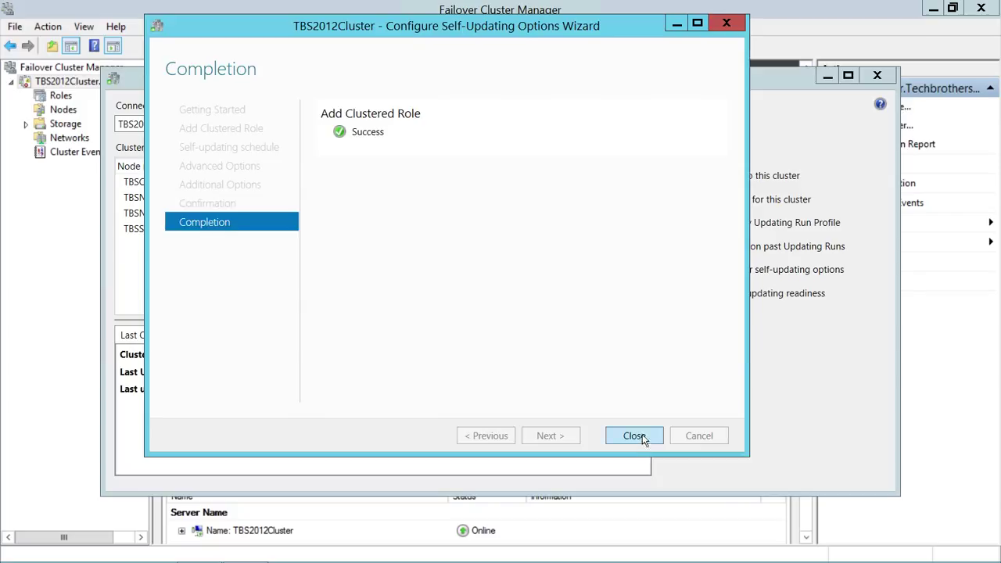
{"action": "left_click", "coordinate": [634, 435]}
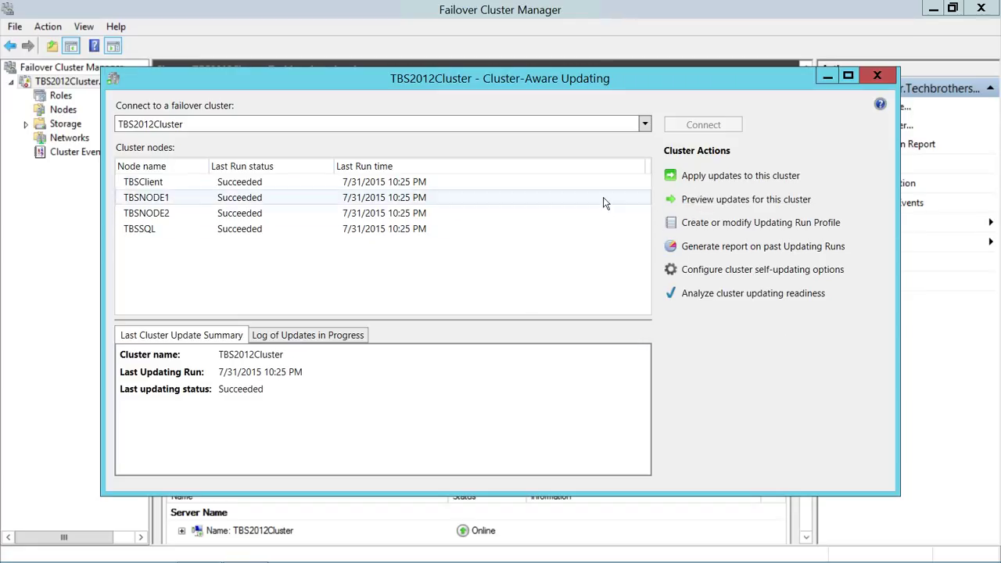
Apply updates to TBS2012Cluster immediately using the current self-updating options, and close the updating wizard.
{"action": "left_click", "coordinate": [740, 176]}
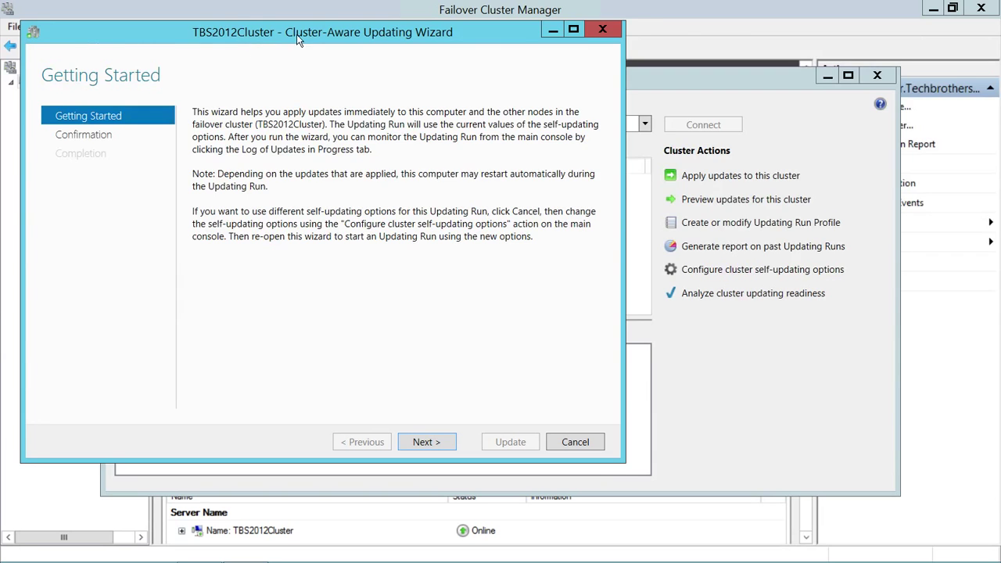
{"action": "left_click_drag", "start_coordinate": [297, 39], "coordinate": [509, 44]}
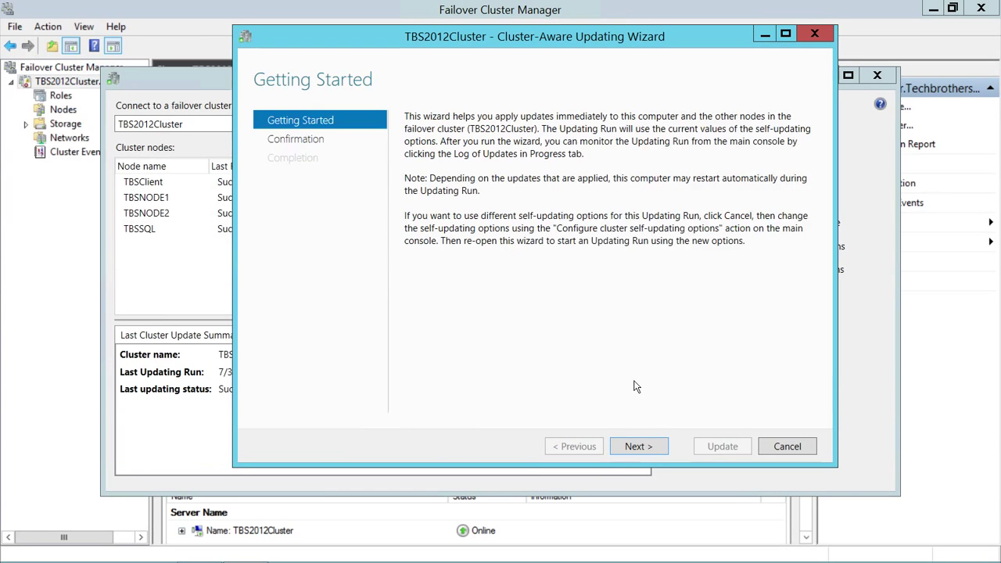
{"action": "left_click", "coordinate": [640, 447]}
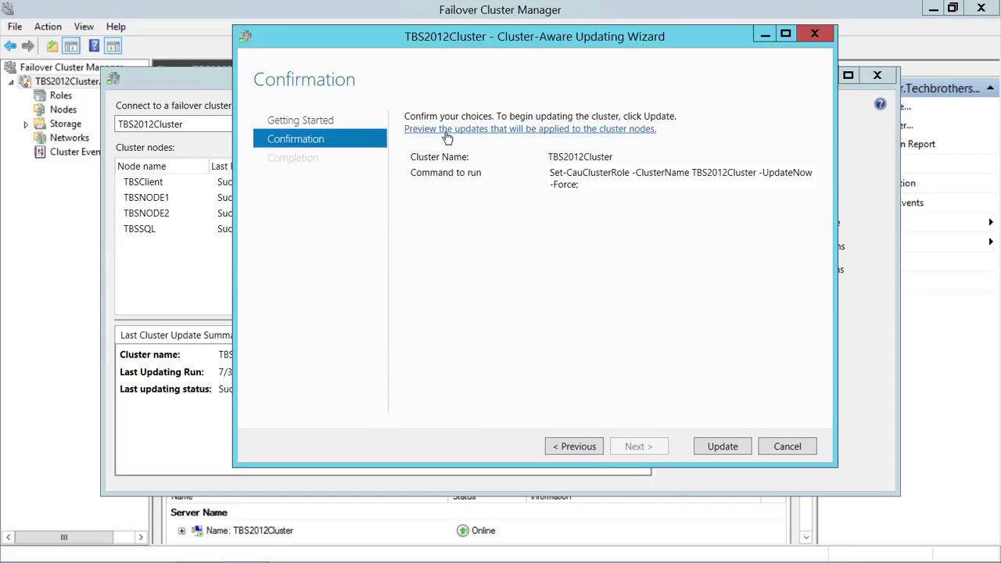
{"action": "left_click", "coordinate": [727, 452]}
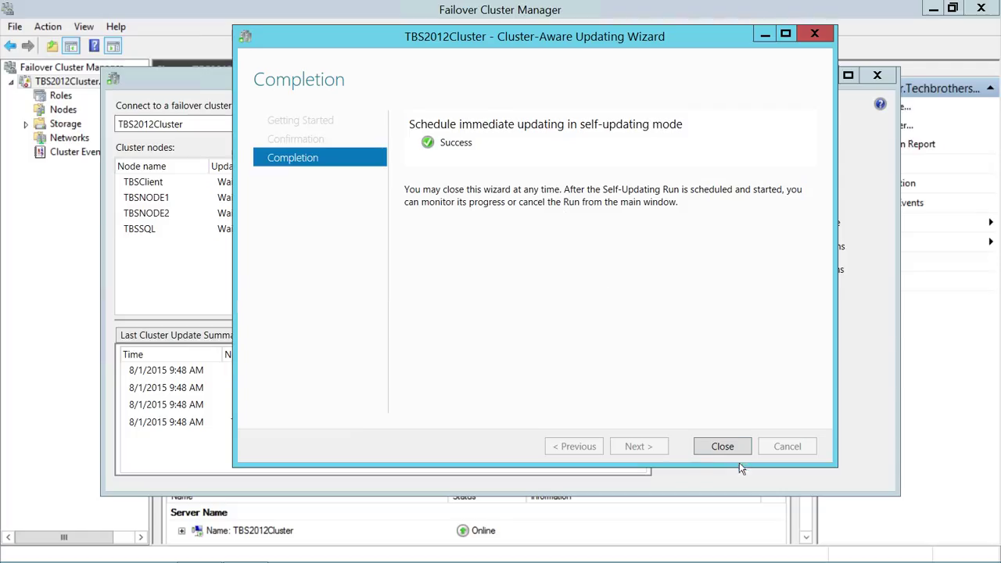
{"action": "left_click", "coordinate": [722, 446]}
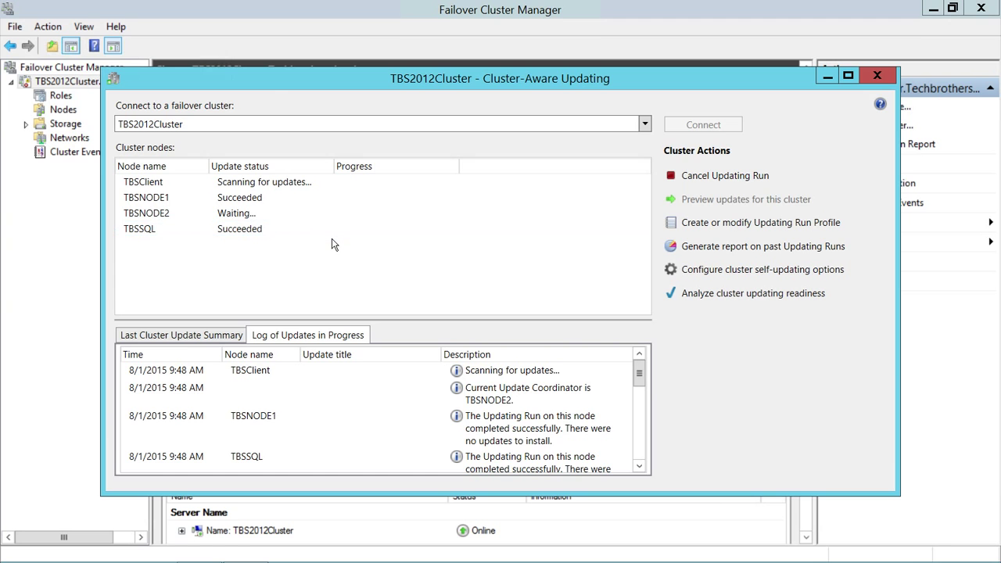
Check the cluster's roles and their owner nodes in Failover Cluster Manager, and return to Cluster-Aware Updating to review each node's run status.
{"action": "left_click_drag", "start_coordinate": [266, 82], "coordinate": [363, 116]}
{"action": "left_click_drag", "start_coordinate": [209, 115], "coordinate": [232, 119]}
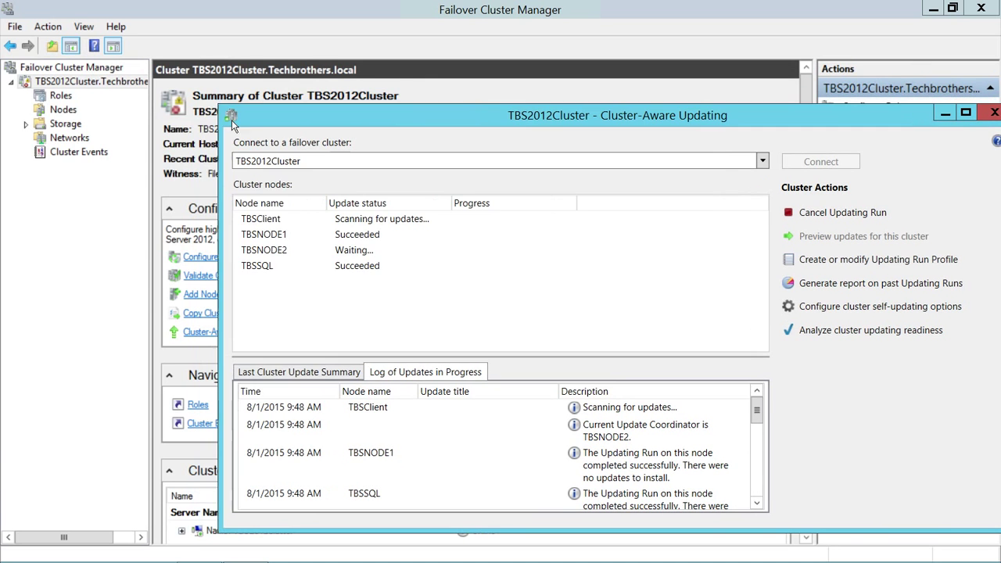
{"action": "left_click", "coordinate": [62, 95]}
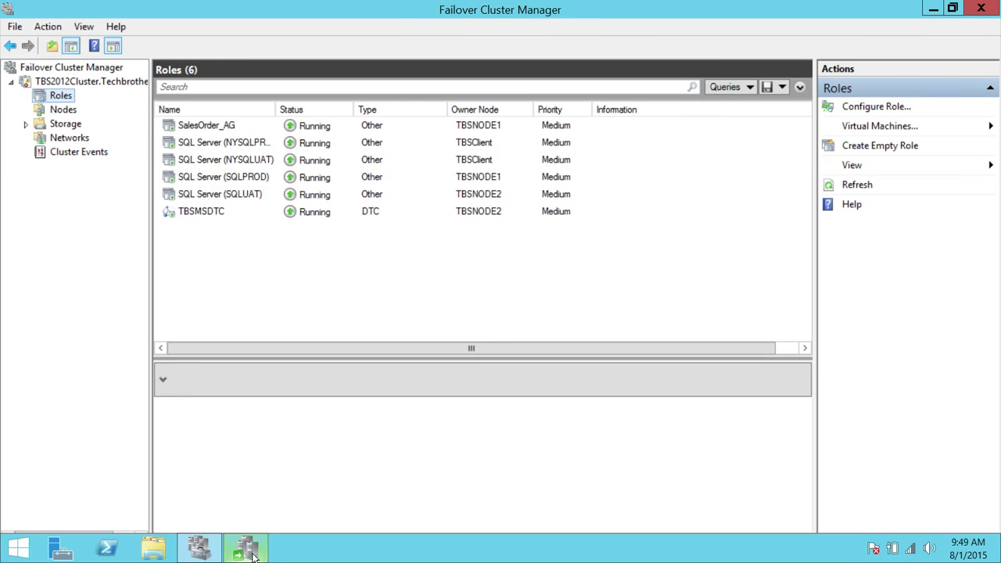
{"action": "left_click", "coordinate": [245, 547]}
{"action": "left_click_drag", "start_coordinate": [400, 118], "coordinate": [241, 65]}
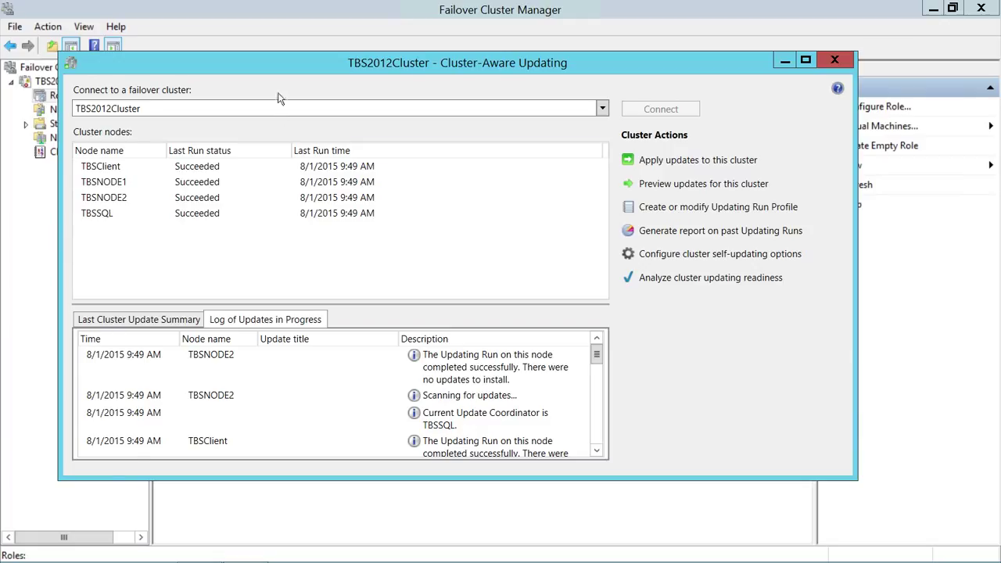
Review the log of updates in progress, and examine the default Updating Run Profile options before closing the profile editor without changes.
{"action": "left_click_drag", "start_coordinate": [275, 64], "coordinate": [349, 35]}
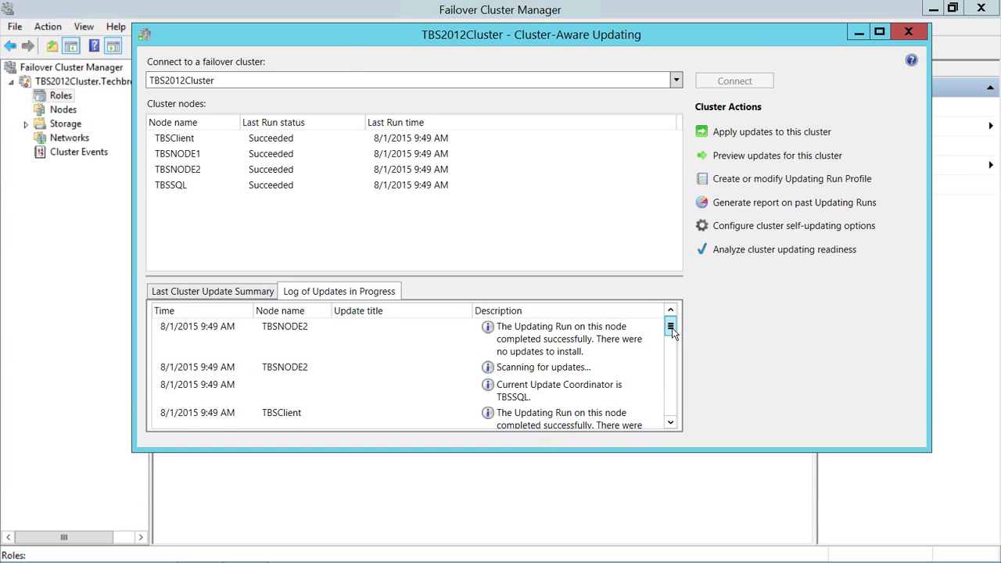
{"action": "mouse_move", "coordinate": [672, 327]}
{"action": "left_mouse_down"}
{"action": "mouse_move", "coordinate": [671, 402]}
{"action": "mouse_move", "coordinate": [670, 339]}
{"action": "left_mouse_up"}
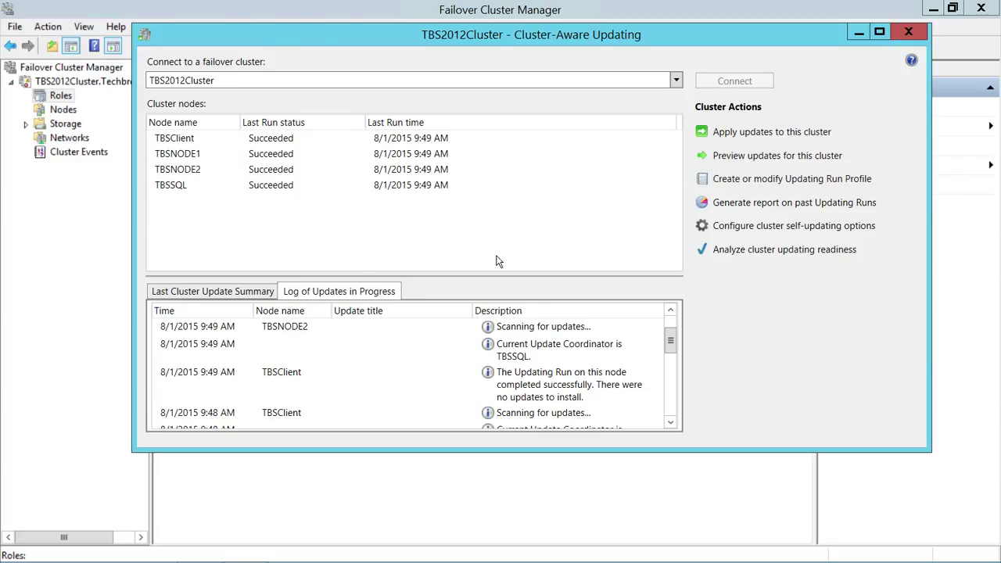
{"action": "scroll", "coordinate": [520, 174], "scroll_direction": "down", "scroll_amount": 1}
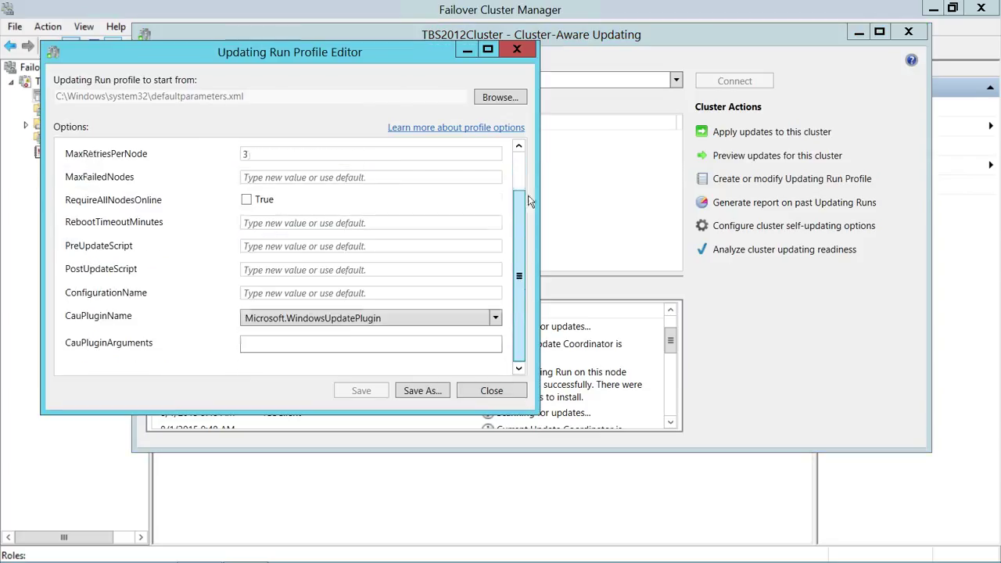
{"action": "scroll", "coordinate": [529, 202], "scroll_direction": "up", "scroll_amount": 1}
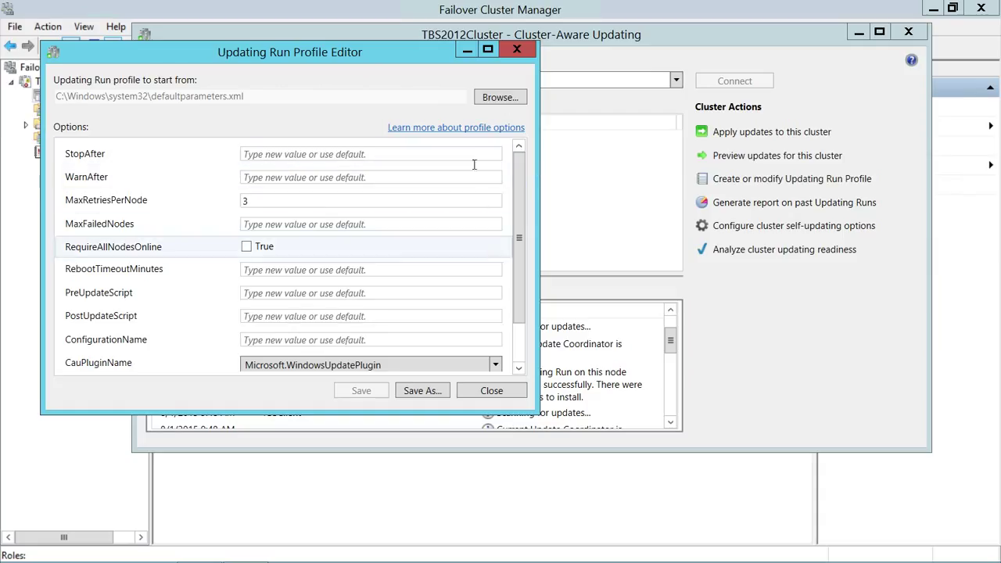
{"action": "scroll", "coordinate": [521, 325], "scroll_direction": "down", "scroll_amount": 1}
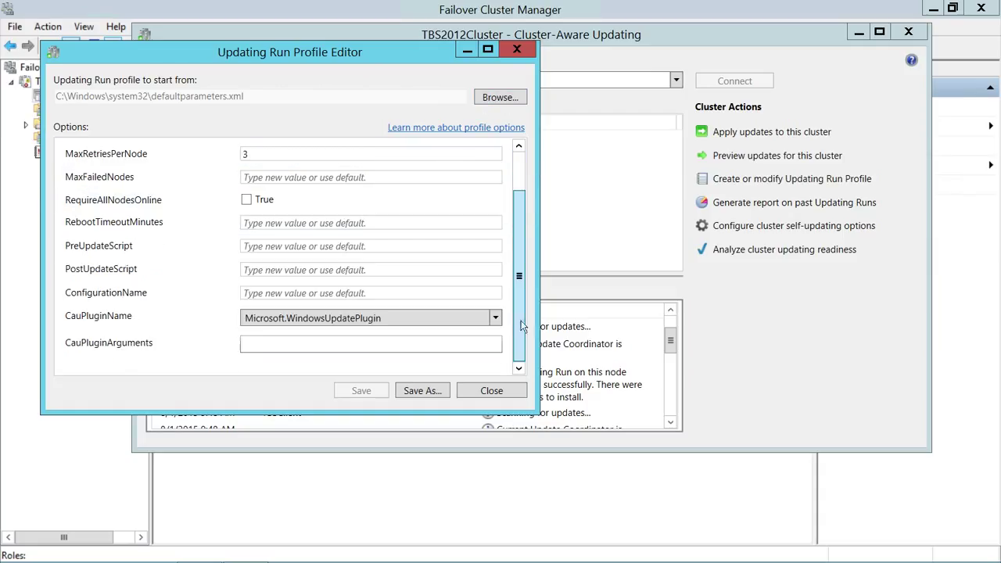
{"action": "left_click", "coordinate": [516, 50]}
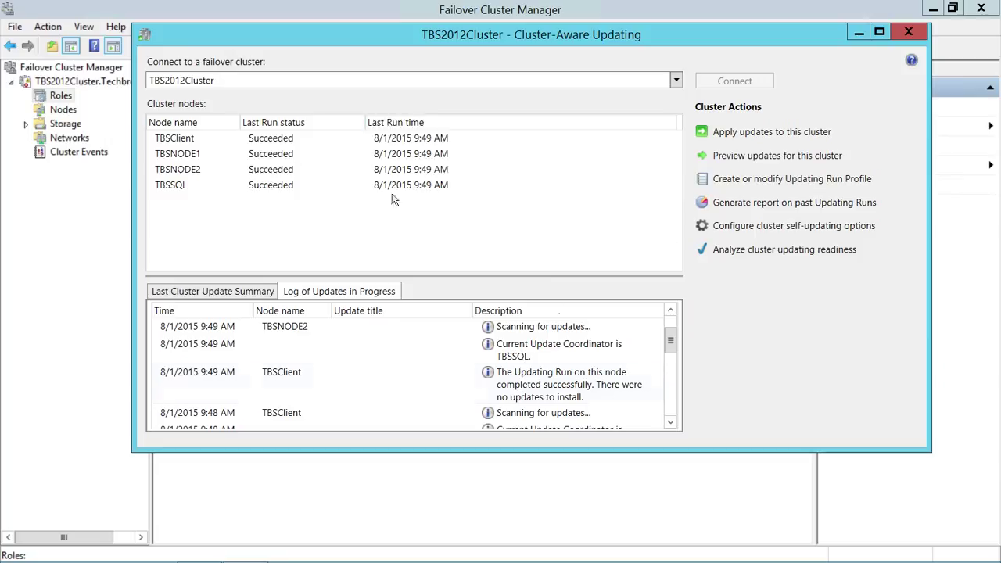
Select TBSNODE1 among the cluster nodes, and switch to the TBS_MainScreen notes in Notepad listing what the CAU role does automatically.
{"action": "left_click", "coordinate": [201, 138]}
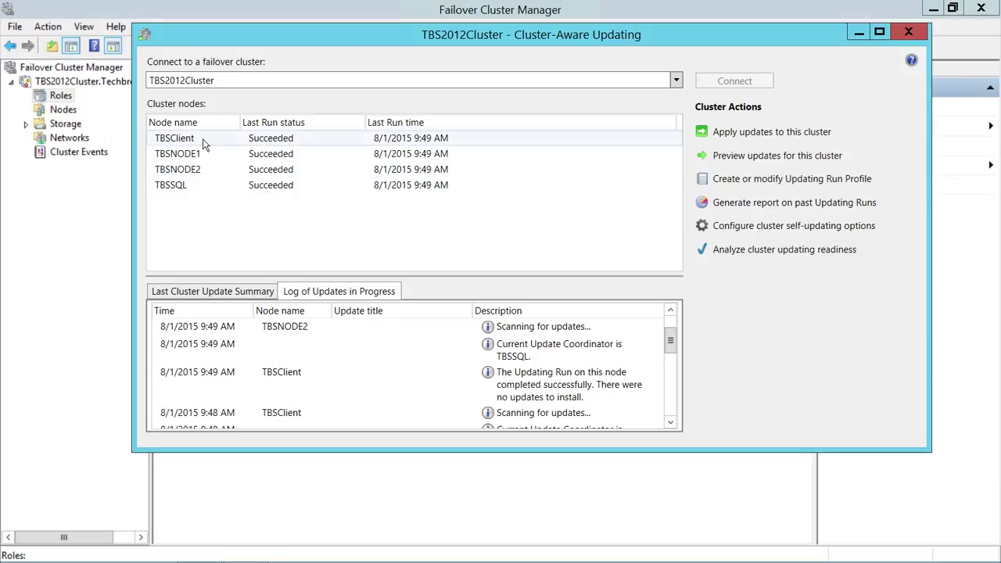
{"action": "left_click", "coordinate": [295, 156]}
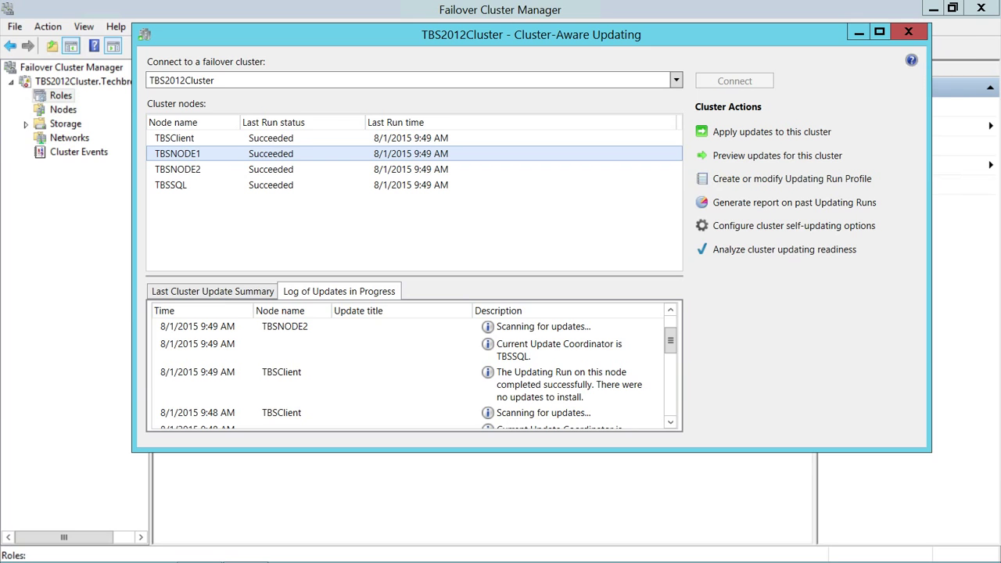
{"action": "left_click", "coordinate": [655, 10]}
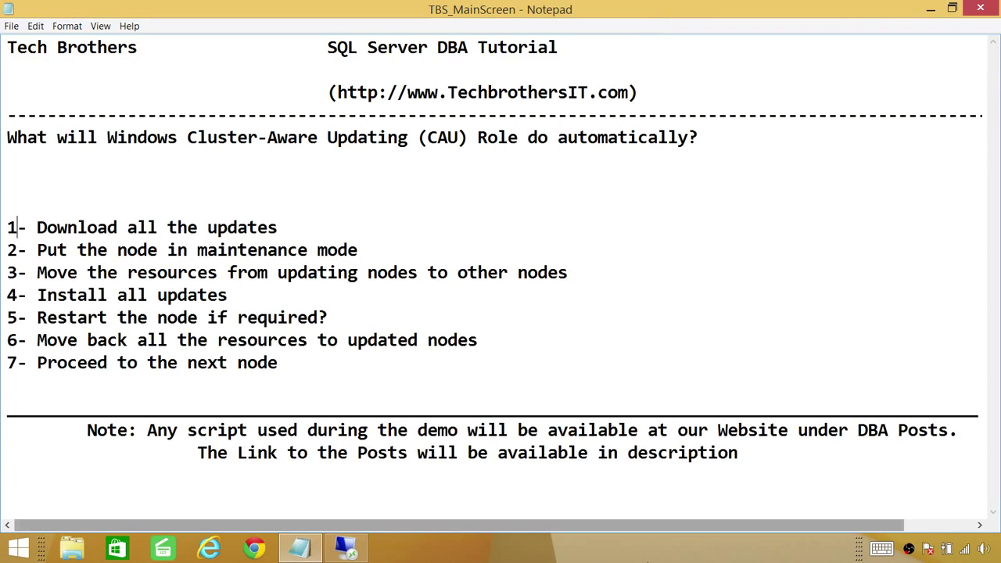